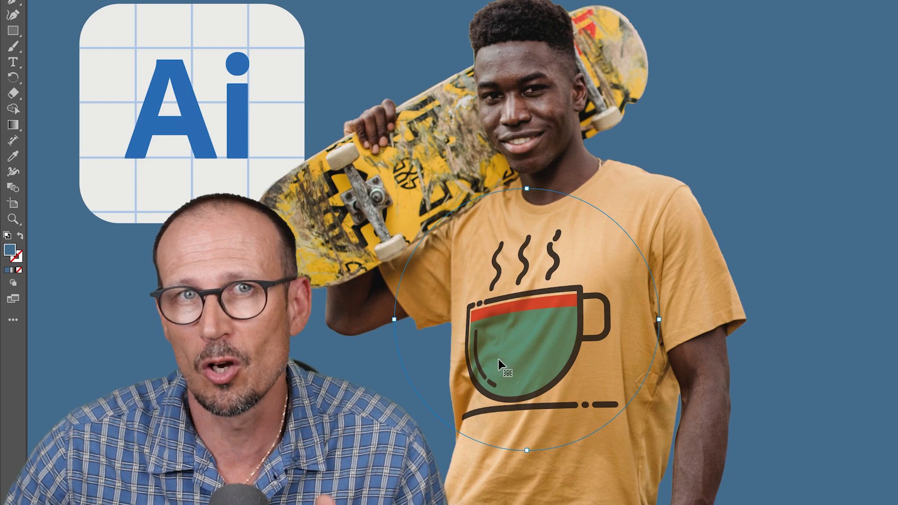
Move, enlarge and slightly rotate the cup graphic on the T-shirt chest, and open its transparency options
mouse_move(533, 349)
mouse_down()
mouse_move(574, 334)
mouse_move(505, 326)
mouse_move(507, 355)
mouse_move(518, 331)
mouse_move(527, 361)
mouse_move(525, 439)
mouse_move(533, 444)
mouse_move(532, 368)
mouse_move(427, 211)
mouse_move(365, 206)
mouse_move(349, 218)
mouse_move(421, 166)
mouse_move(641, 281)
mouse_move(682, 291)
mouse_move(563, 361)
mouse_move(537, 344)
mouse_up()
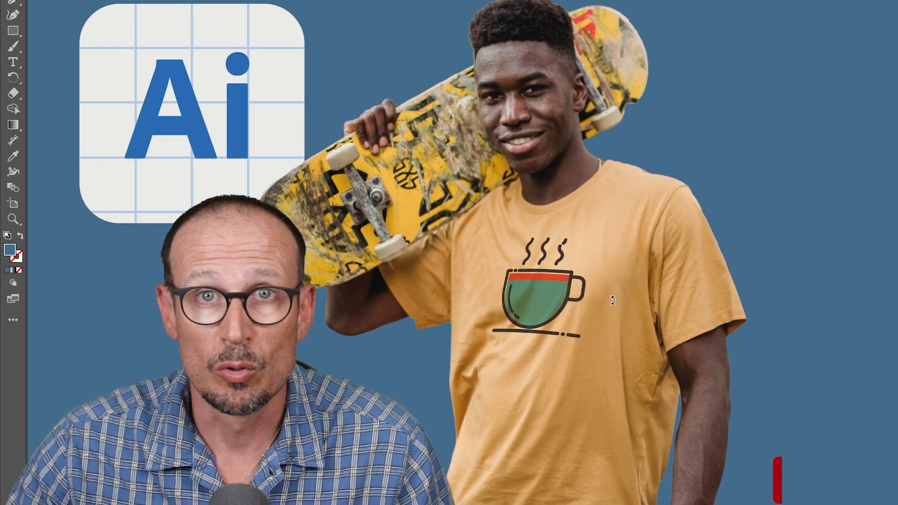
drag(561, 307, 632, 298)
drag(568, 297, 577, 311)
click(559, 1)
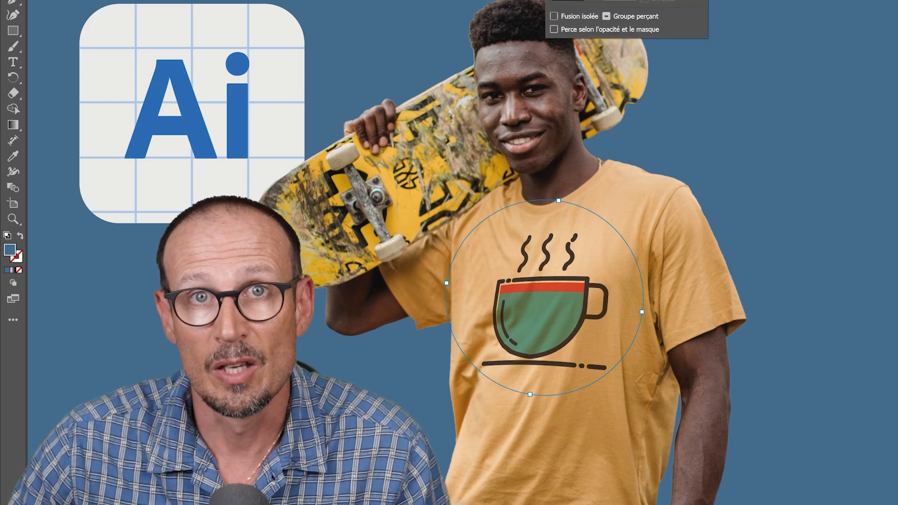
click(586, 1)
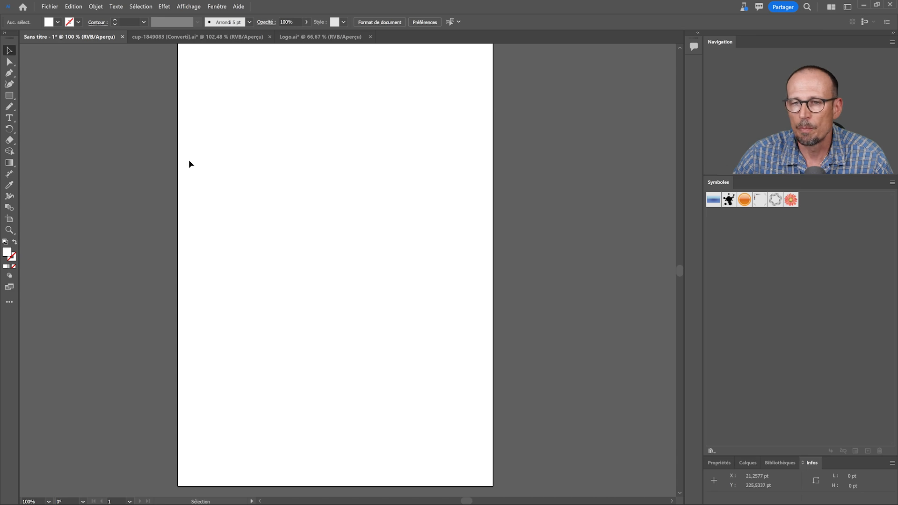
Switch to Photoshop and quick-export the cut-out photo of the man with the skateboard as a PNG
mouse_move(227, 161)
mouse_down()
mouse_move(224, 191)
mouse_move(232, 169)
mouse_up()
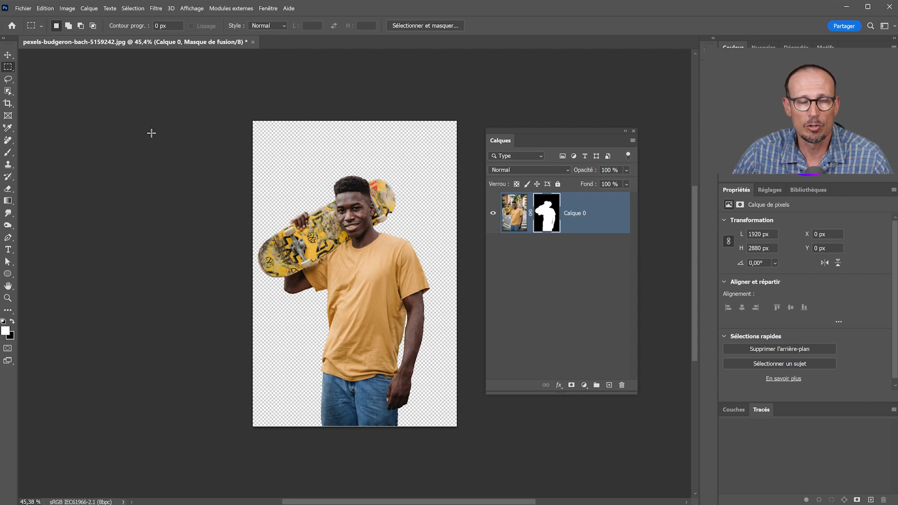
click(25, 10)
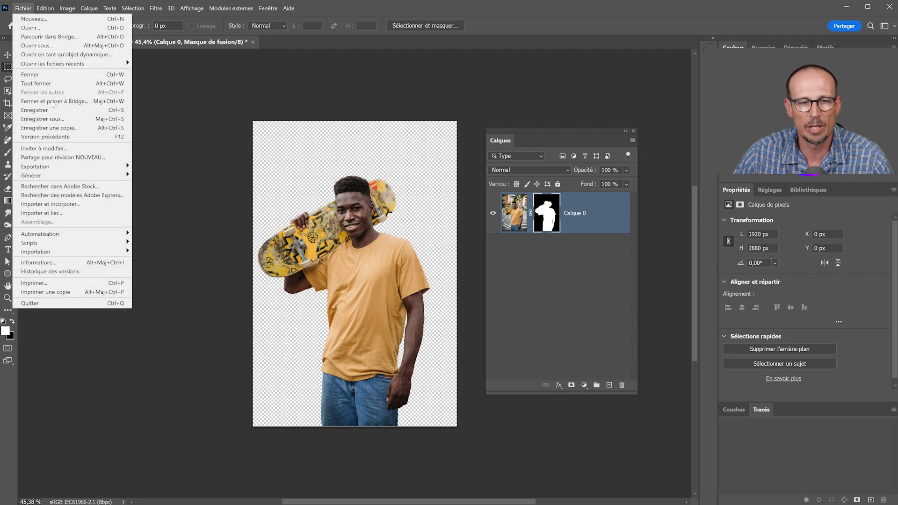
mouse_move(54, 169)
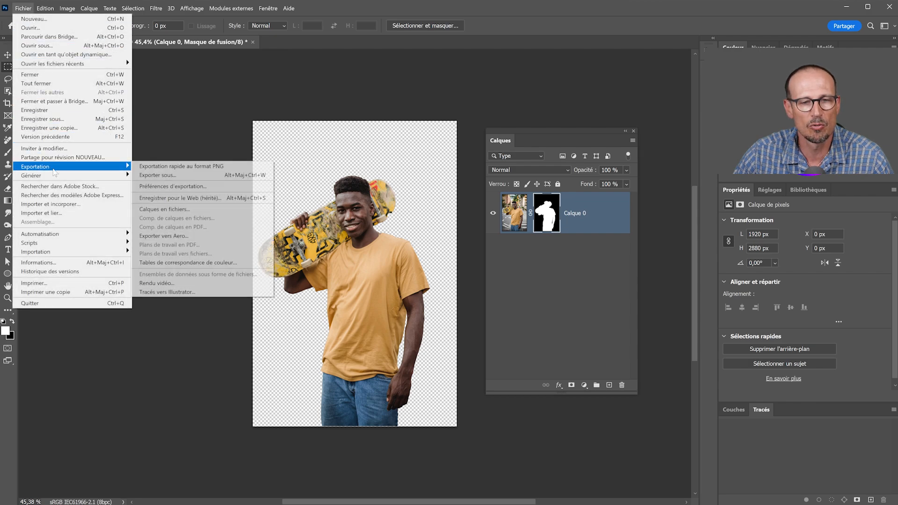
click(158, 169)
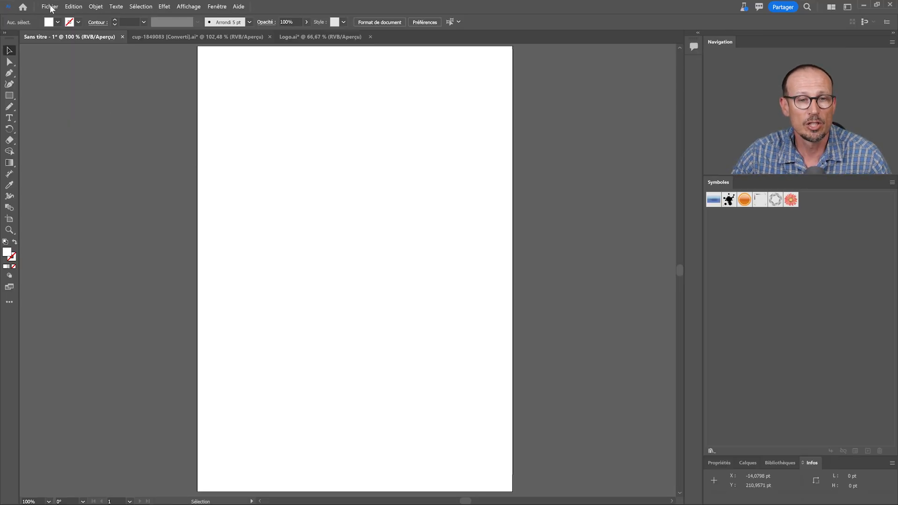
Switch to Illustrator and place the cut-out photo on the untitled document's artboard, about 475 × 713 pt
click(70, 144)
drag(226, 63, 586, 444)
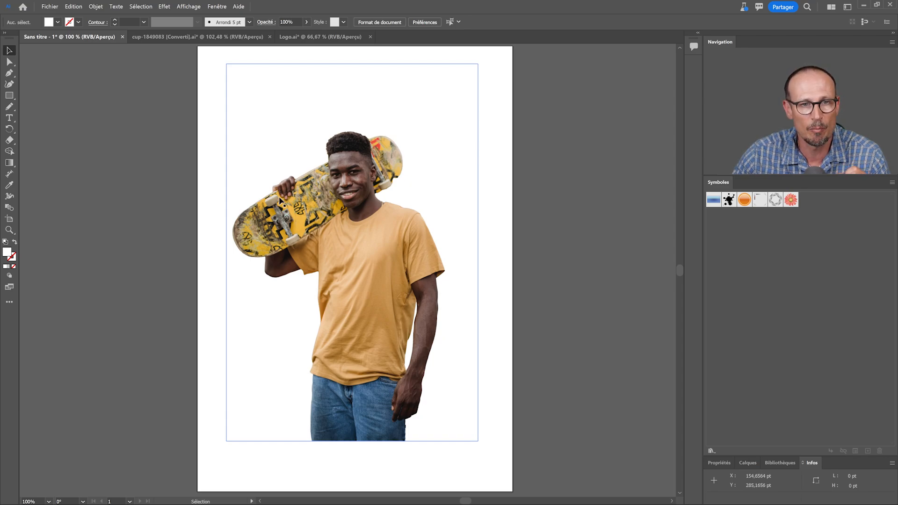
Copy the cup artwork from the cup-1849083 document into the untitled document, on top of the man's T-shirt
click(157, 37)
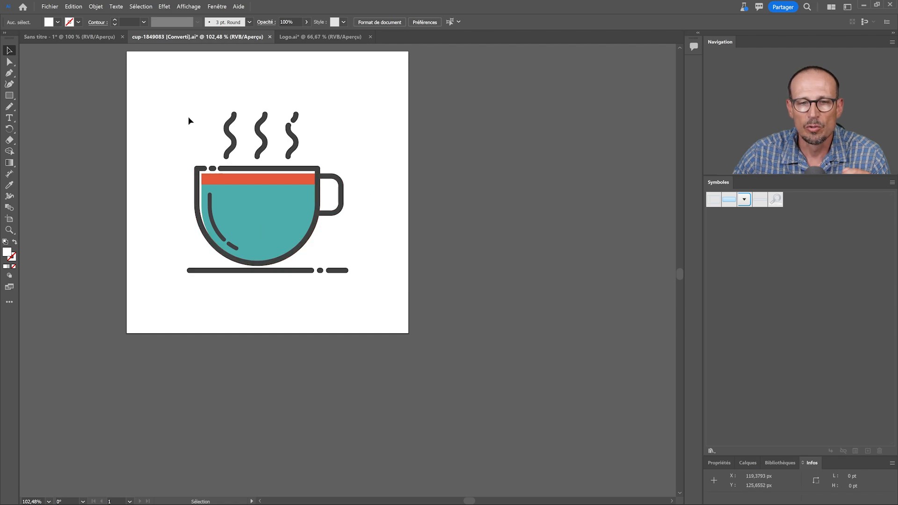
click(273, 175)
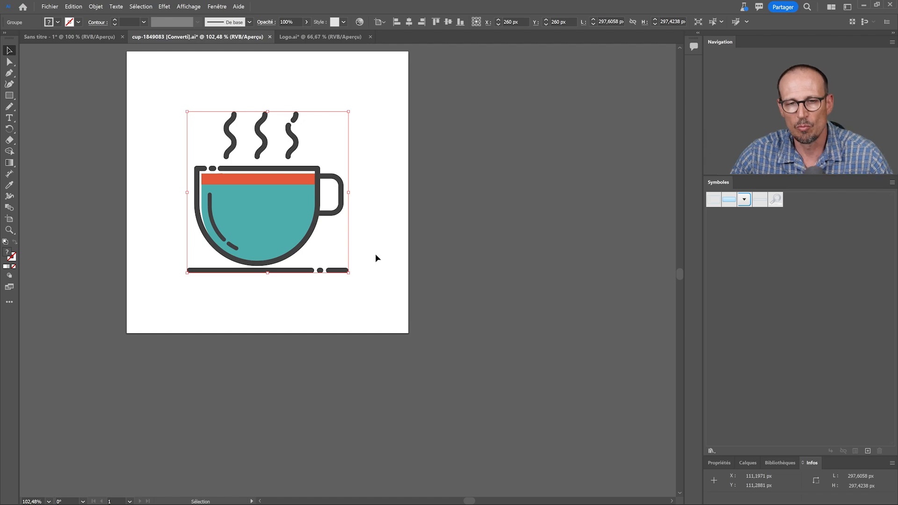
drag(284, 227, 376, 314)
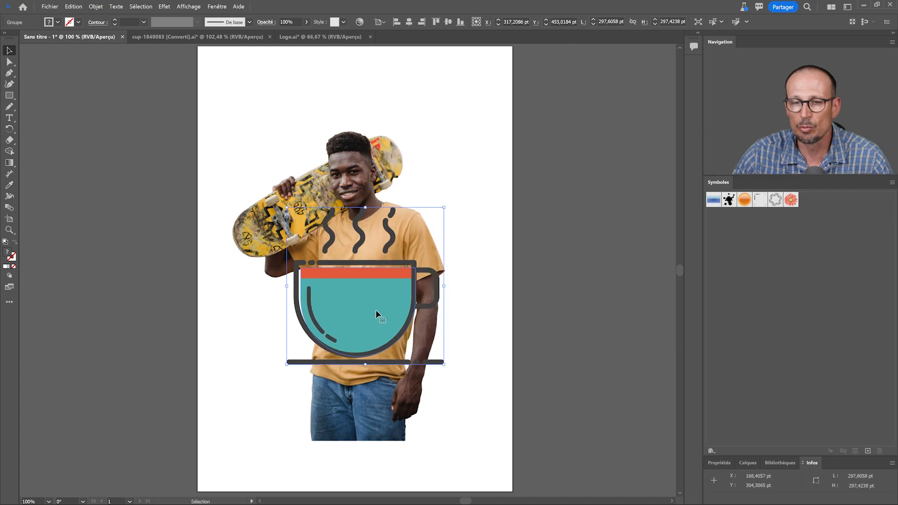
Create a mockup (Maquette) from the cup artwork and the photo of the man
drag(202, 144, 459, 351)
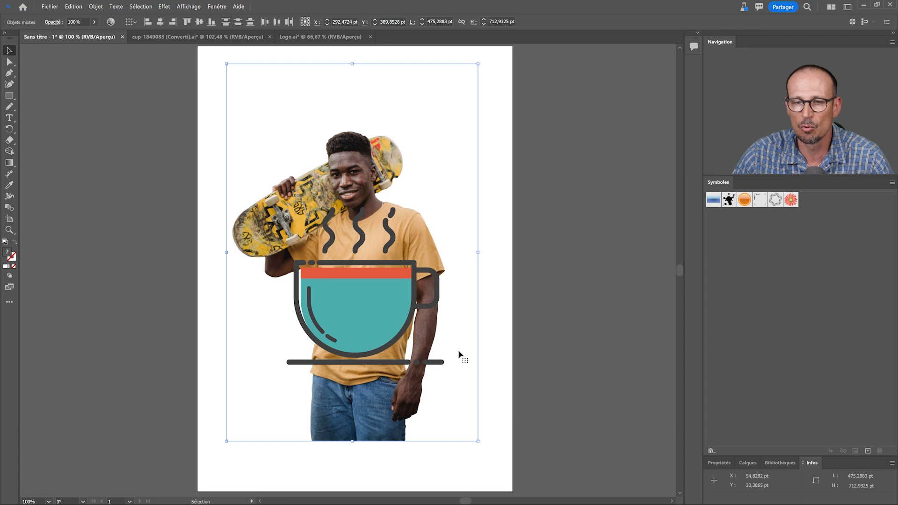
click(96, 6)
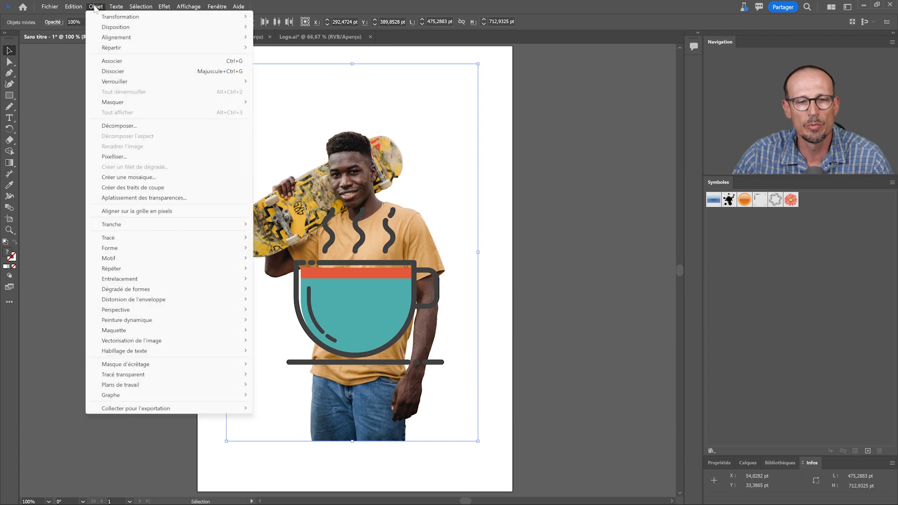
mouse_move(139, 334)
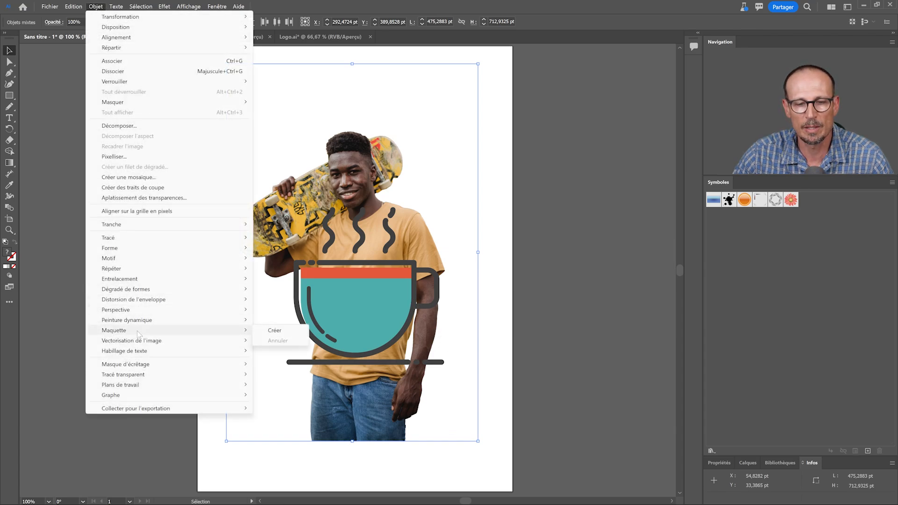
click(278, 331)
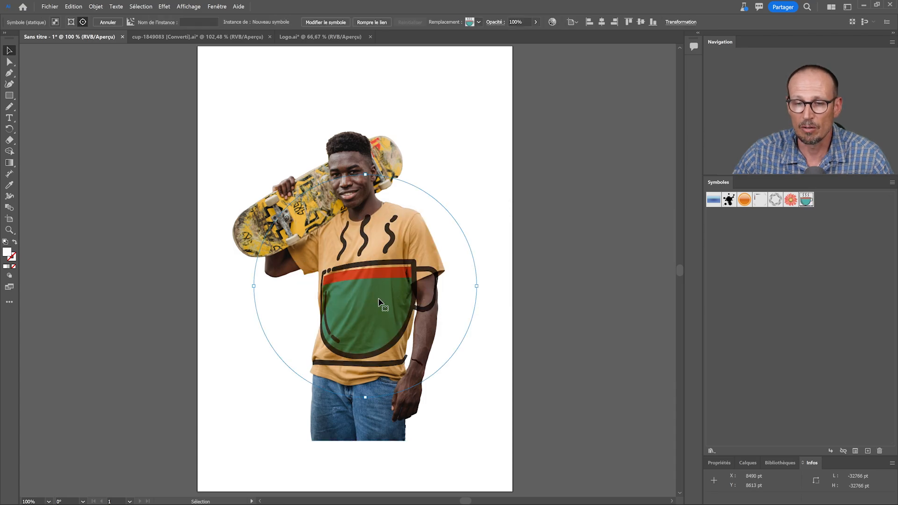
Position the cup graphic on the T-shirt's chest, rotating it slightly and scaling it down to fit the fabric
drag(379, 299, 394, 212)
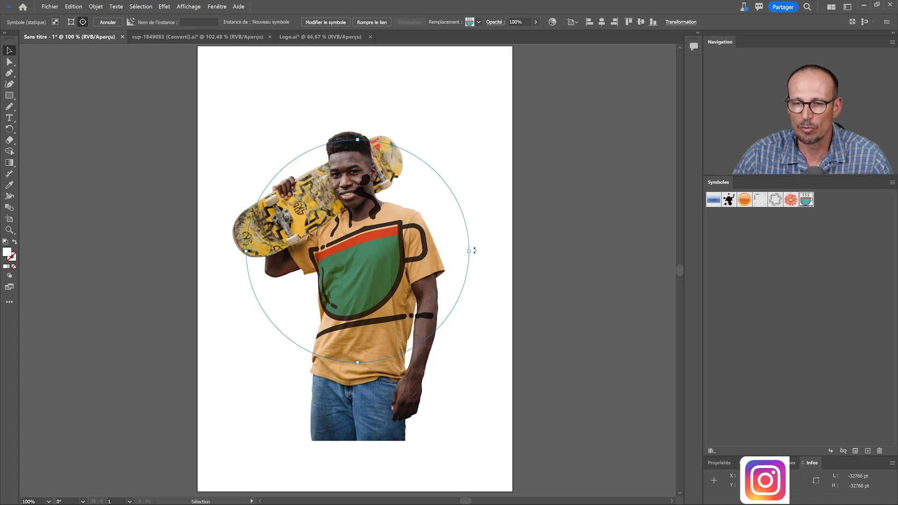
drag(473, 249, 477, 260)
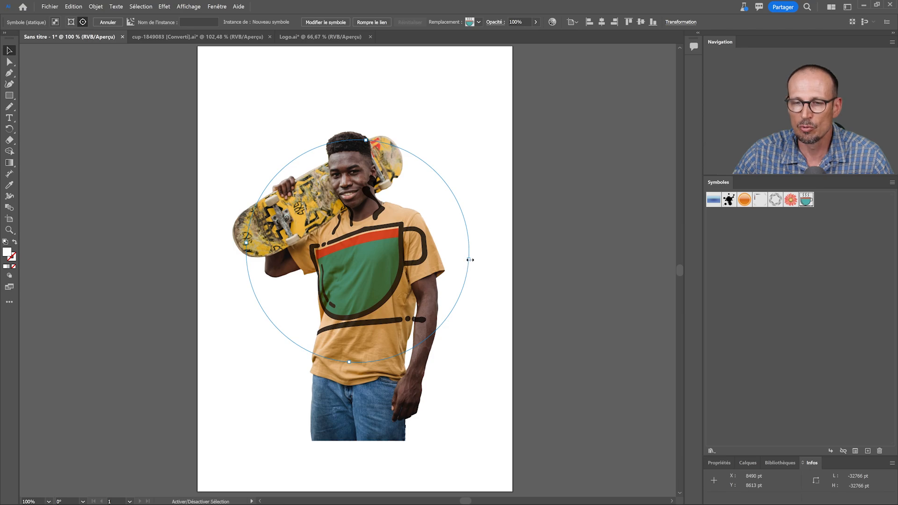
drag(468, 259, 404, 260)
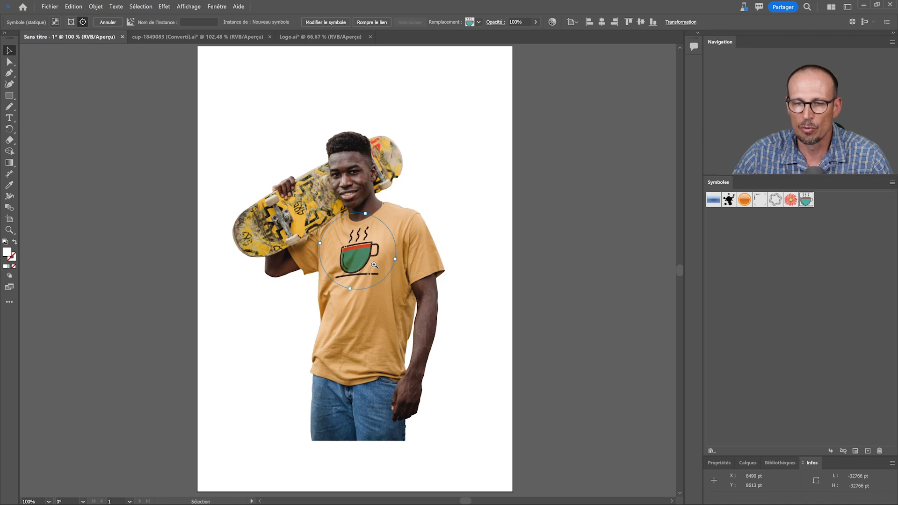
scroll(399, 259, up, 2)
mouse_move(301, 262)
mouse_down()
mouse_move(299, 279)
mouse_move(310, 273)
mouse_move(303, 274)
mouse_up()
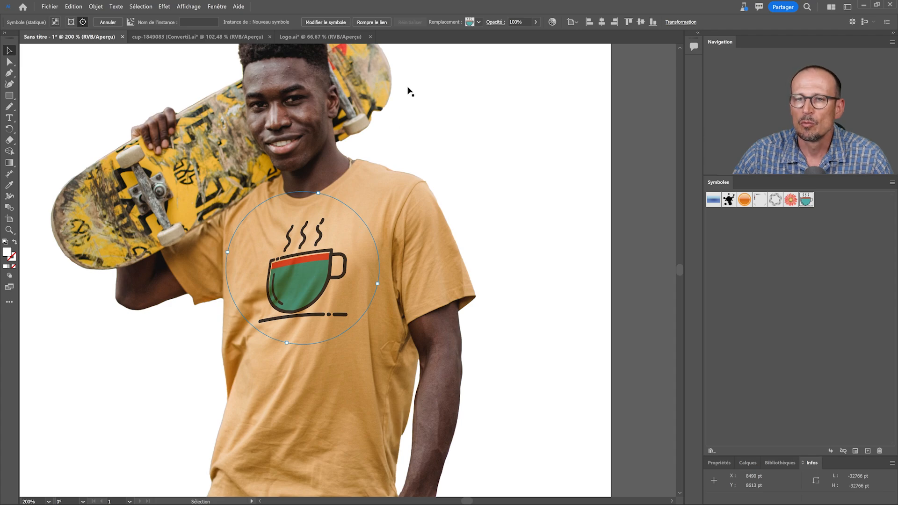
Examine the cup graphic's transparency options and check which panels are enabled in the workspace
click(494, 24)
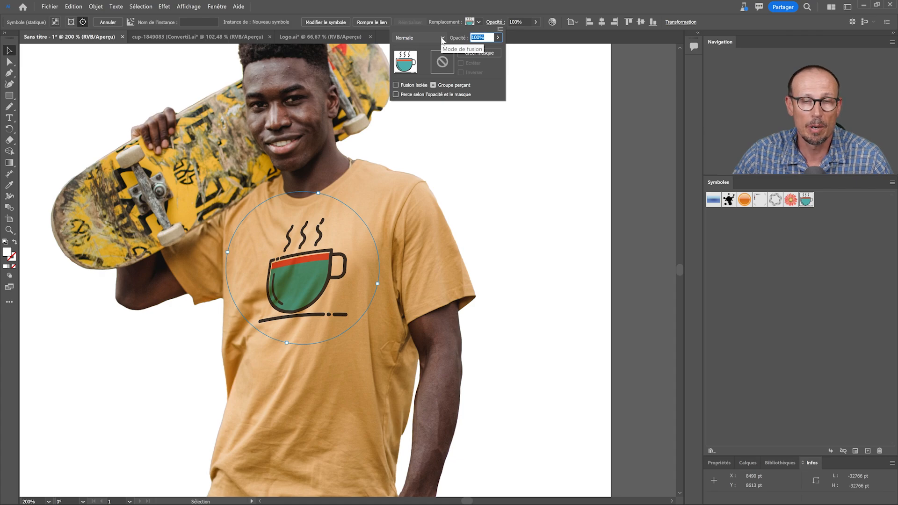
click(221, 8)
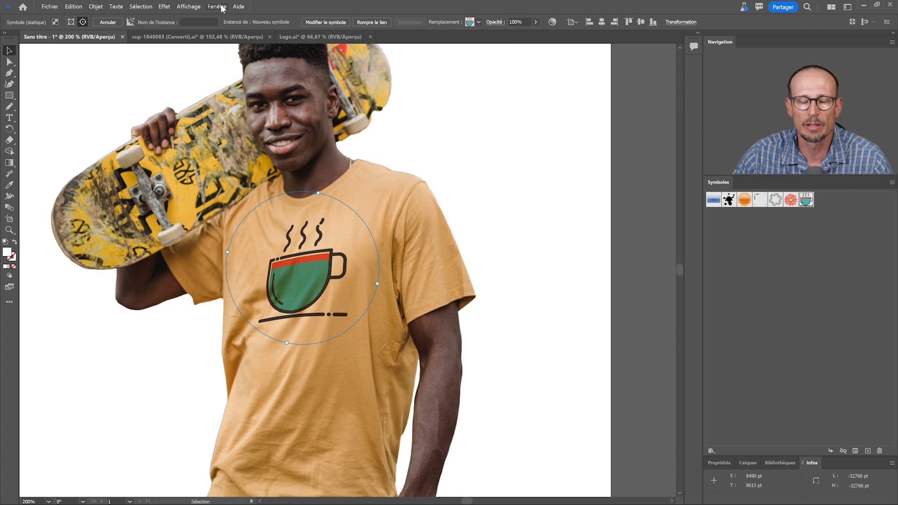
click(222, 7)
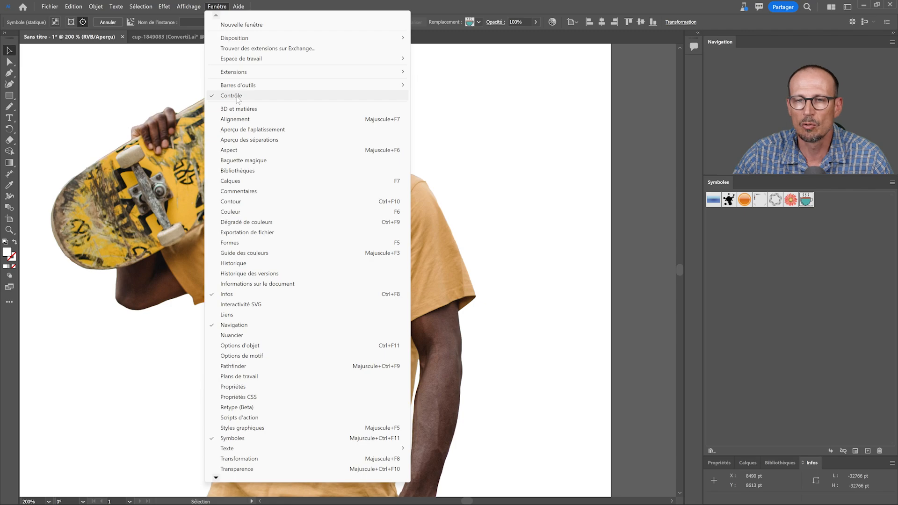
click(491, 22)
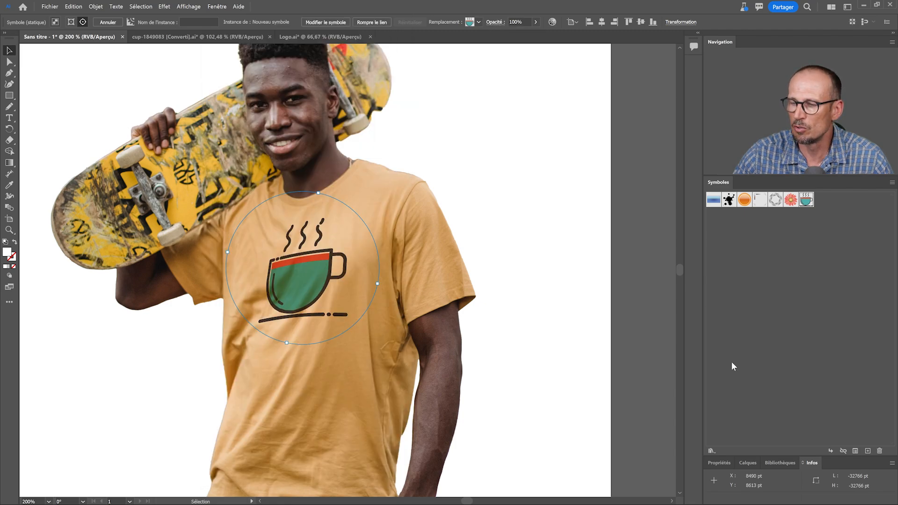
Try the Produit, Superposition, Lumière crue and Teinte blend modes on the cup graphic and return it to Normale
click(494, 22)
click(442, 36)
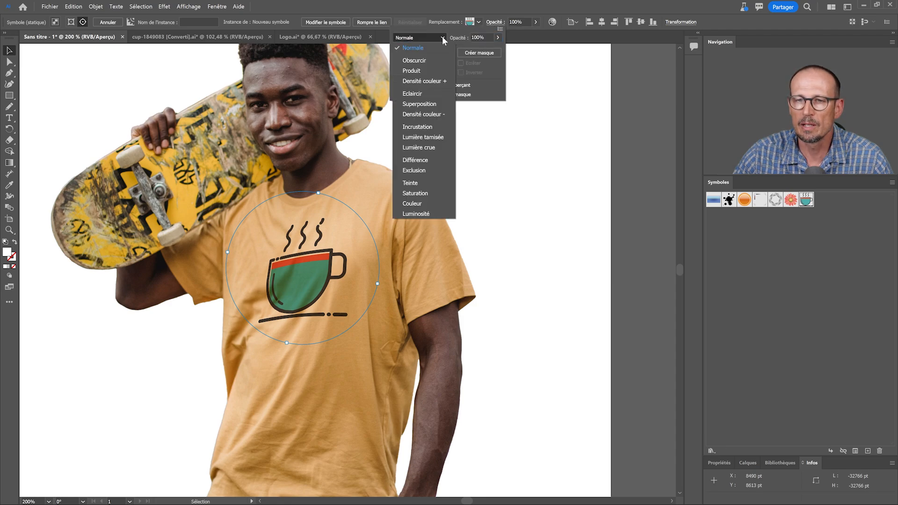
click(425, 71)
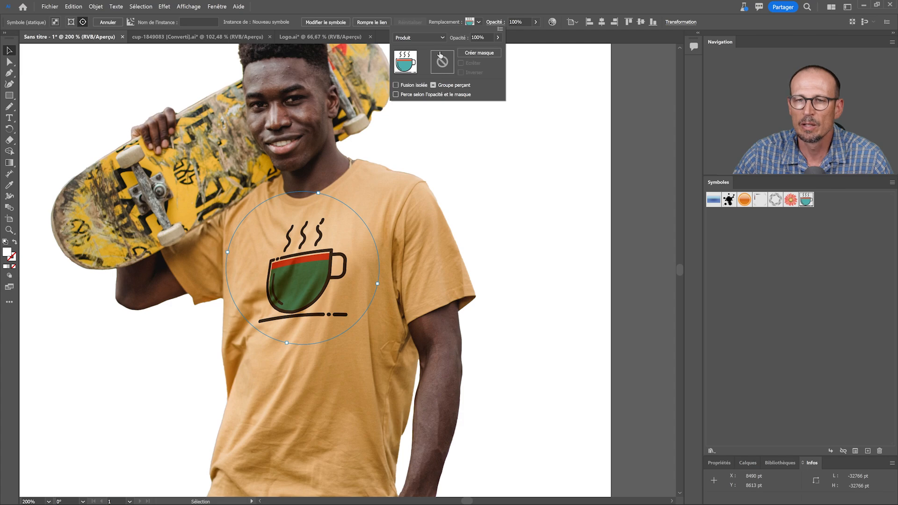
scroll(422, 39, down, 2)
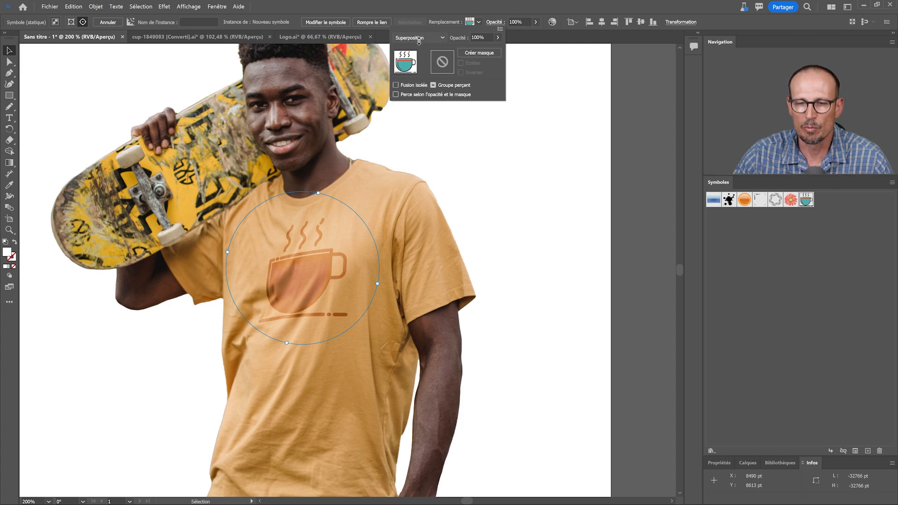
scroll(418, 40, down, 3)
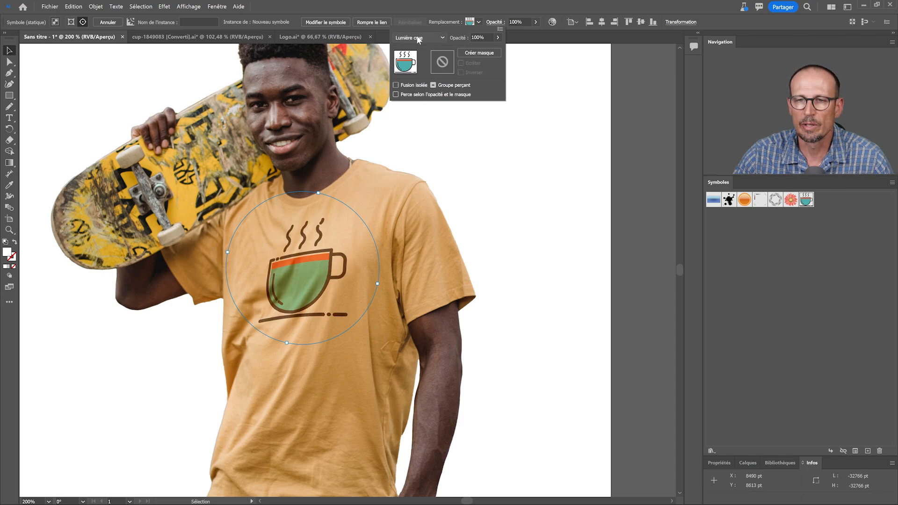
scroll(439, 35, down, 3)
click(439, 36)
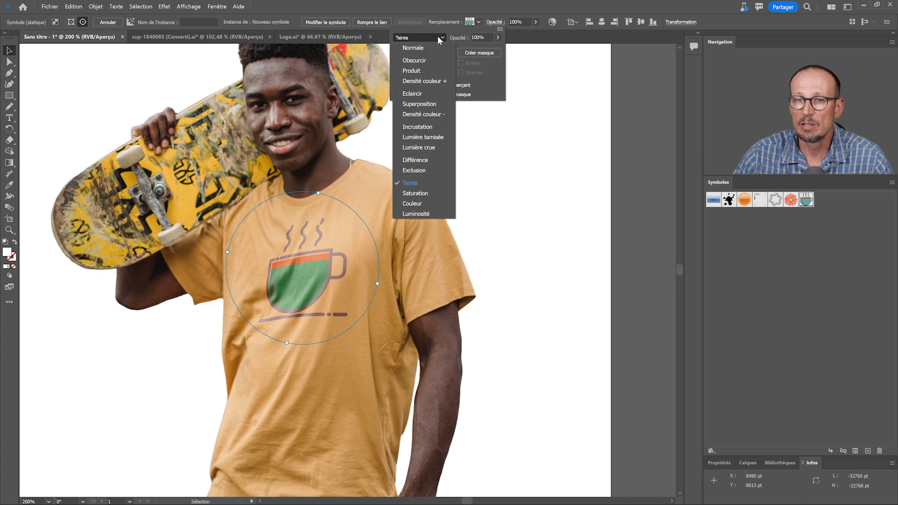
click(415, 48)
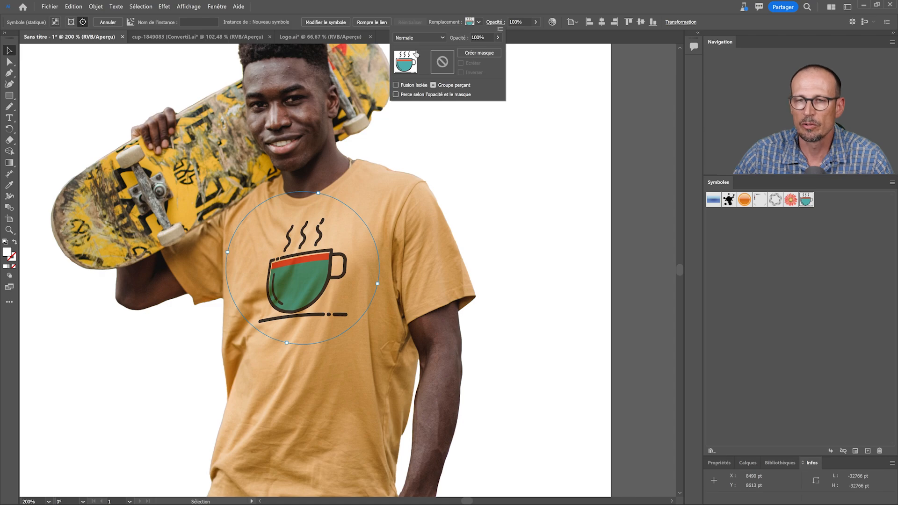
Recolor the cup graphic by unlinking the harmony colors and shifting the red band toward orange
click(552, 22)
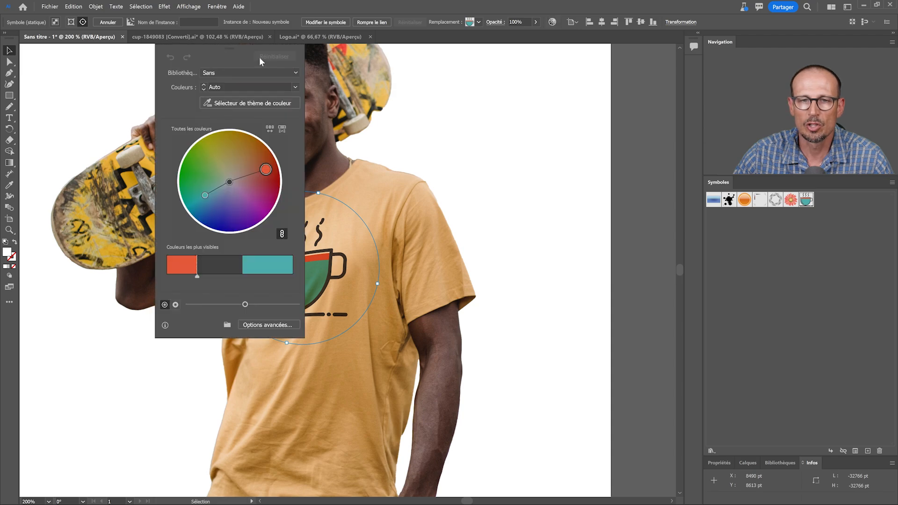
drag(259, 57, 575, 55)
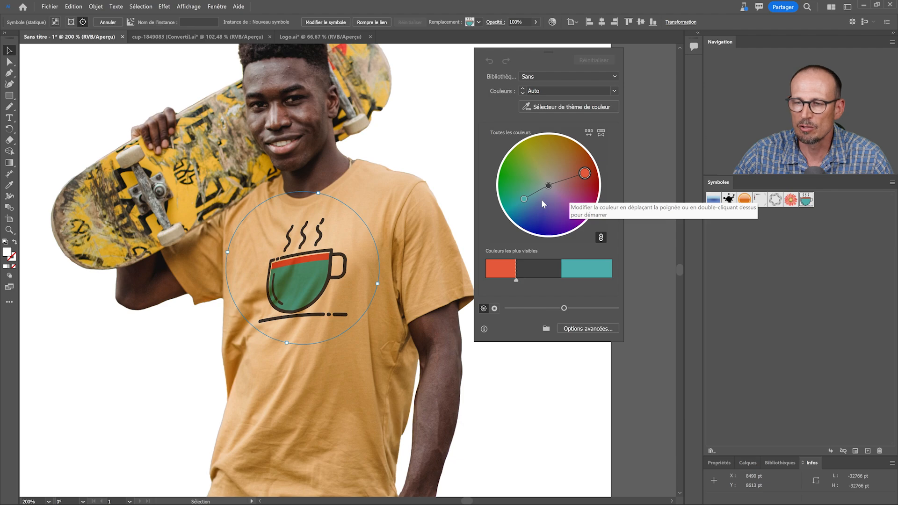
click(601, 238)
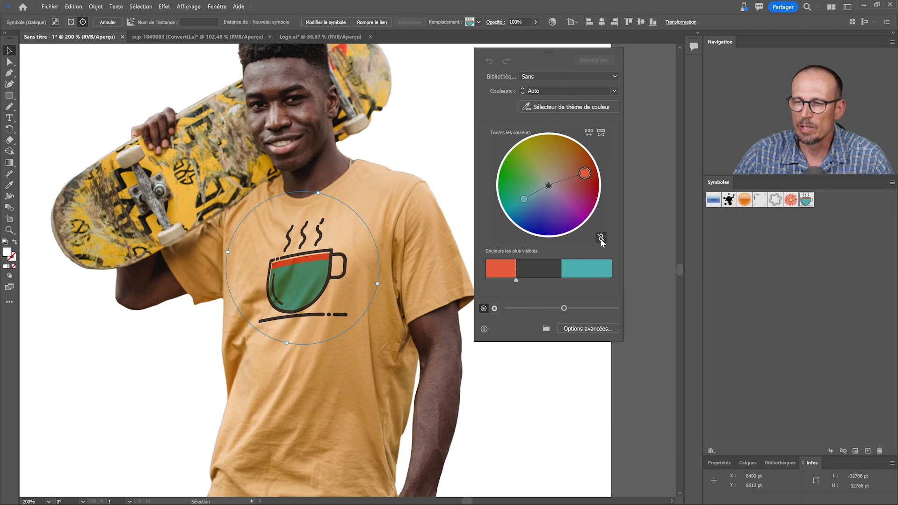
mouse_move(584, 174)
mouse_down()
mouse_move(584, 199)
mouse_move(573, 168)
mouse_move(536, 164)
mouse_move(582, 170)
mouse_up()
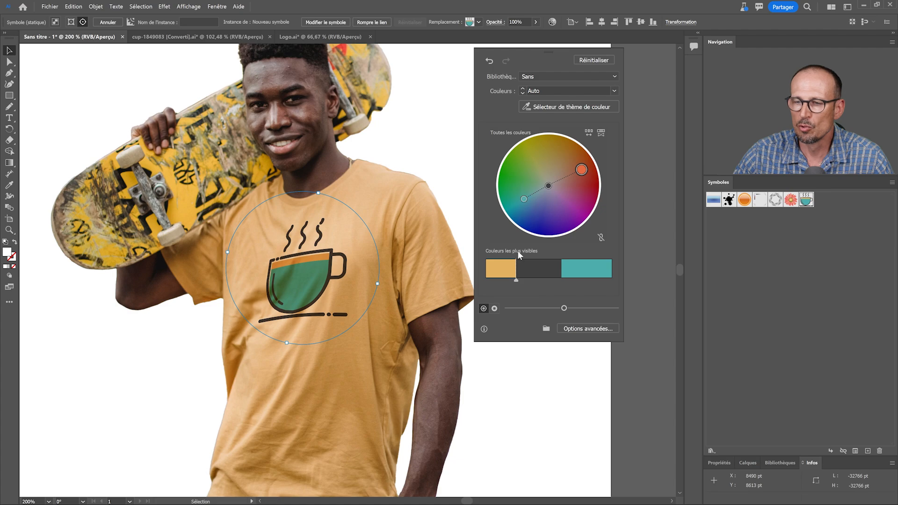
In the advanced recolor options, lighten the orange slightly, make the teal more saturated, and apply the new colors to the cup graphic
click(580, 328)
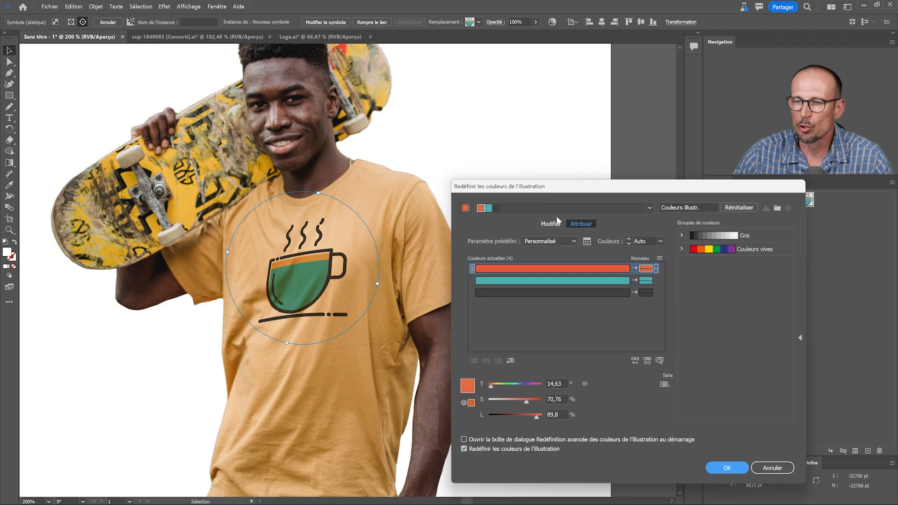
click(552, 224)
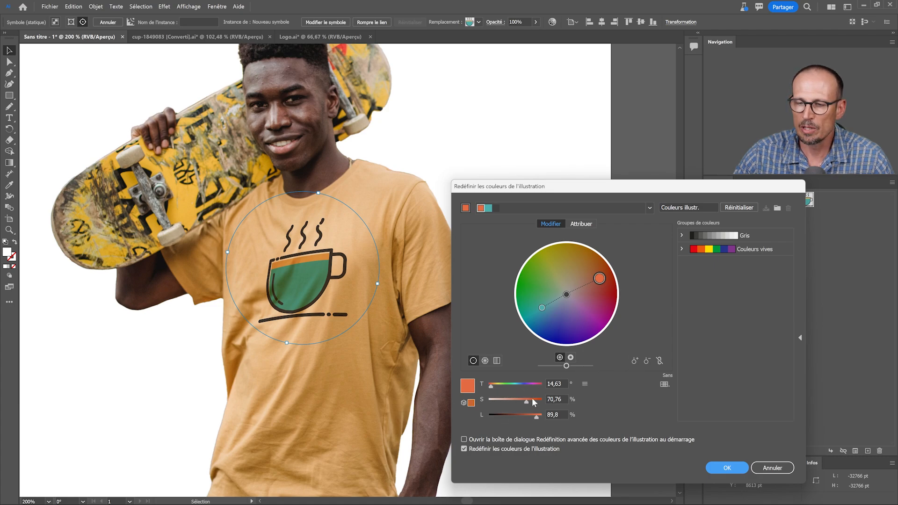
drag(599, 278, 596, 277)
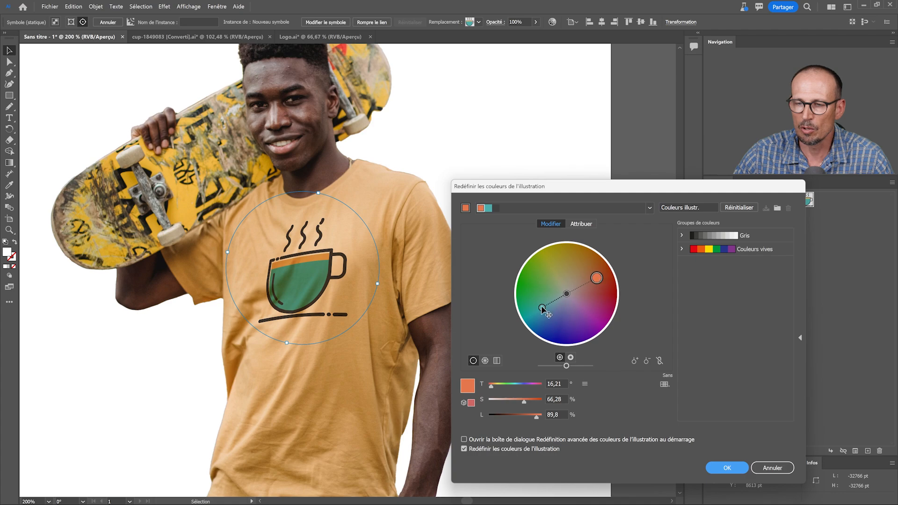
drag(542, 309, 533, 311)
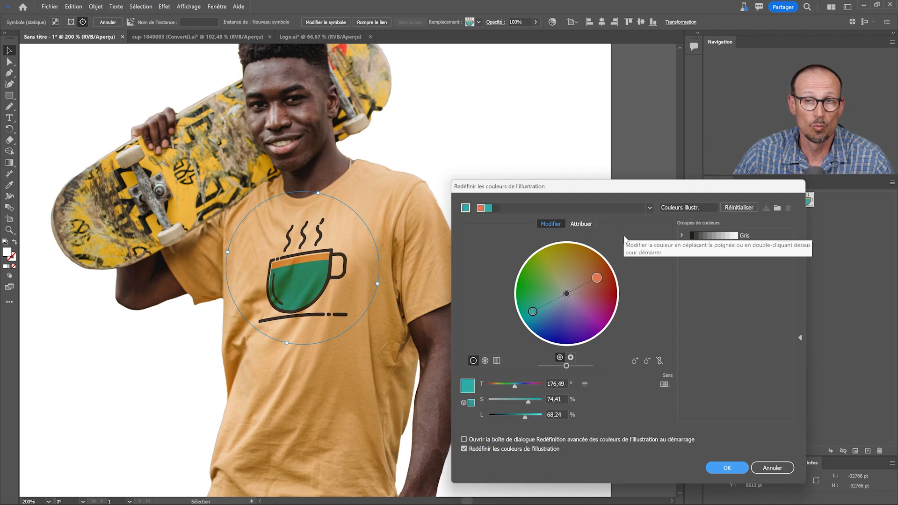
click(727, 468)
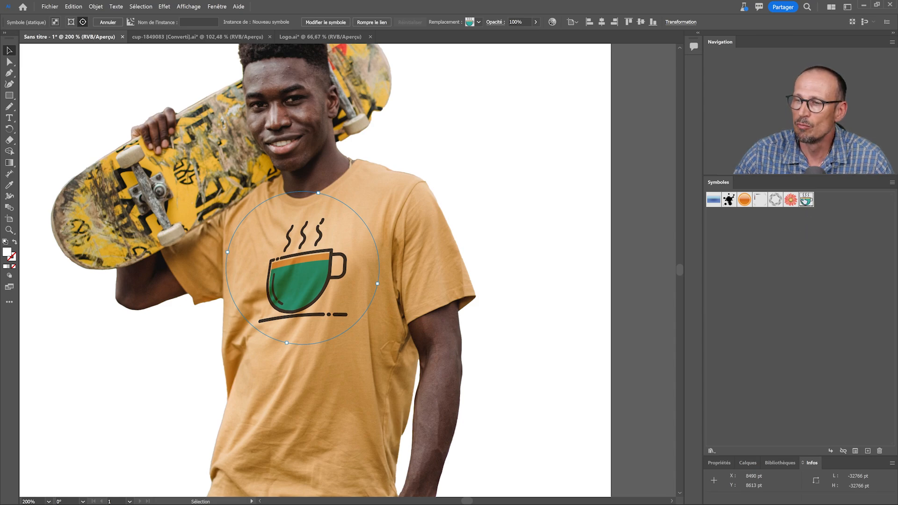
Edit the cup symbol to delete the three steam strands above the cup, and return to the T-shirt artwork
double_click(804, 201)
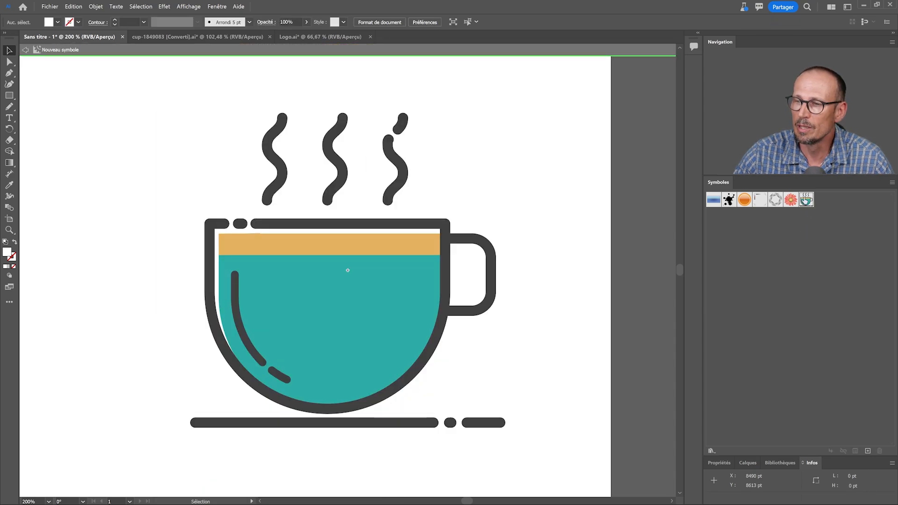
click(403, 281)
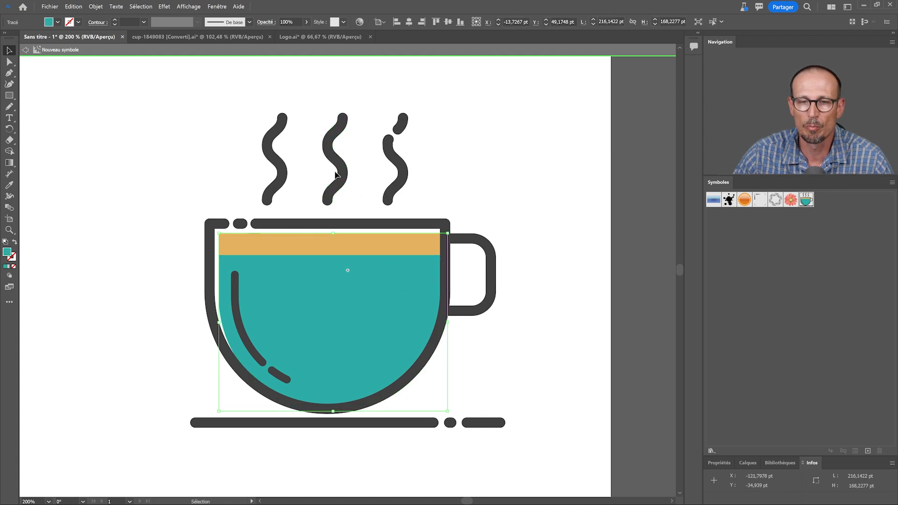
click(281, 171)
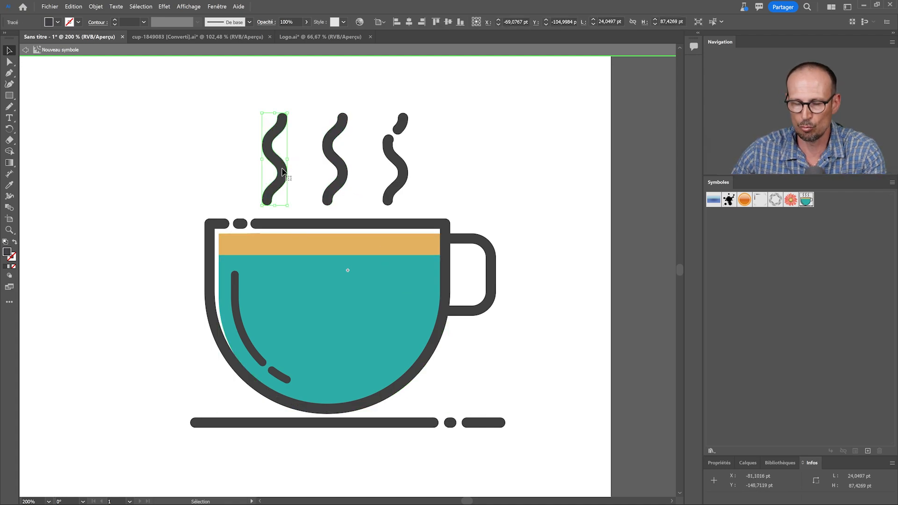
key(Delete)
click(397, 165)
key(Delete)
click(400, 129)
key(Delete)
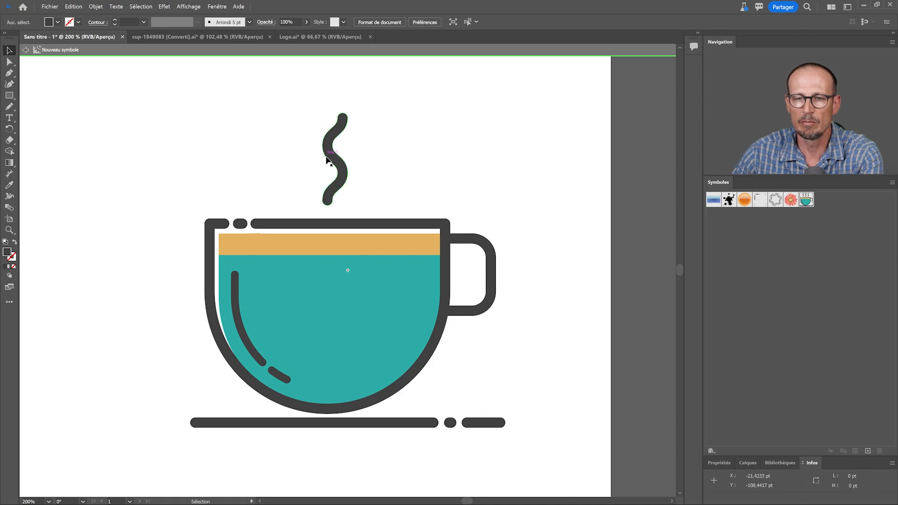
click(327, 161)
key(Delete)
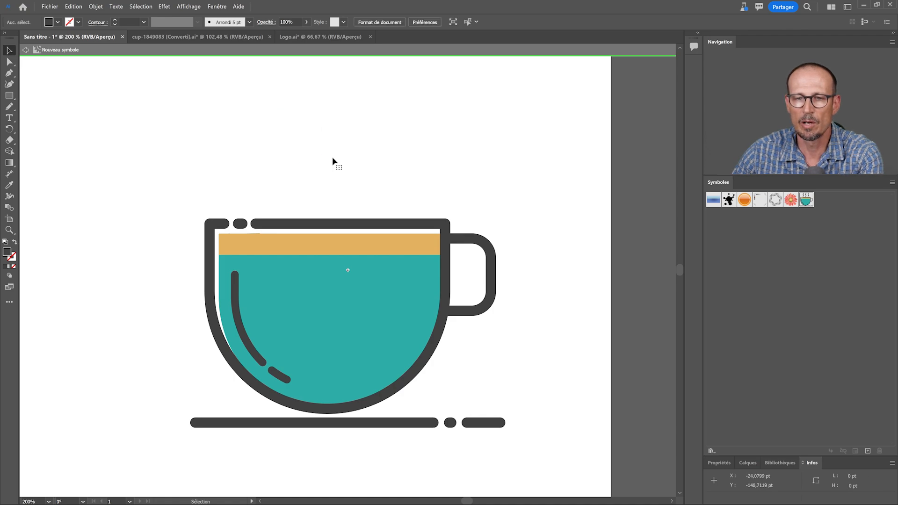
double_click(295, 91)
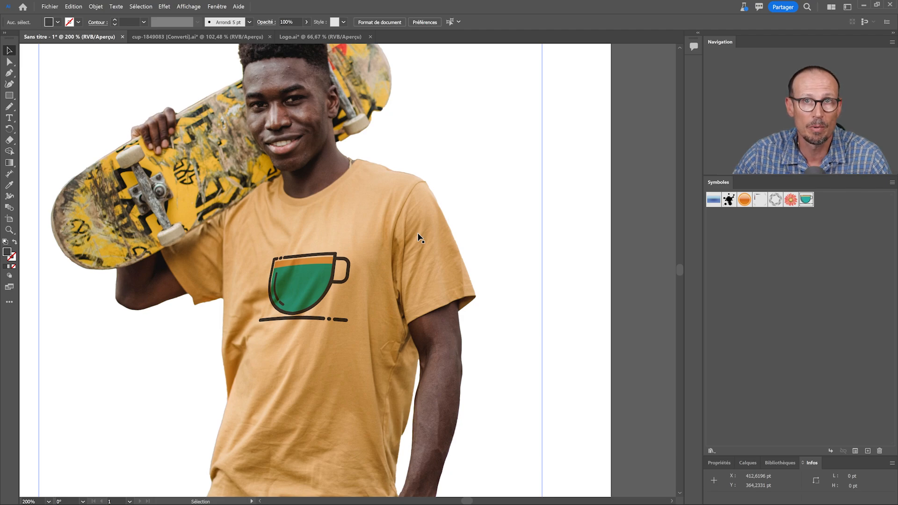
Float and enlarge the Calques panel, expand the Maquette group and select the cup symbol nested inside it
click(301, 291)
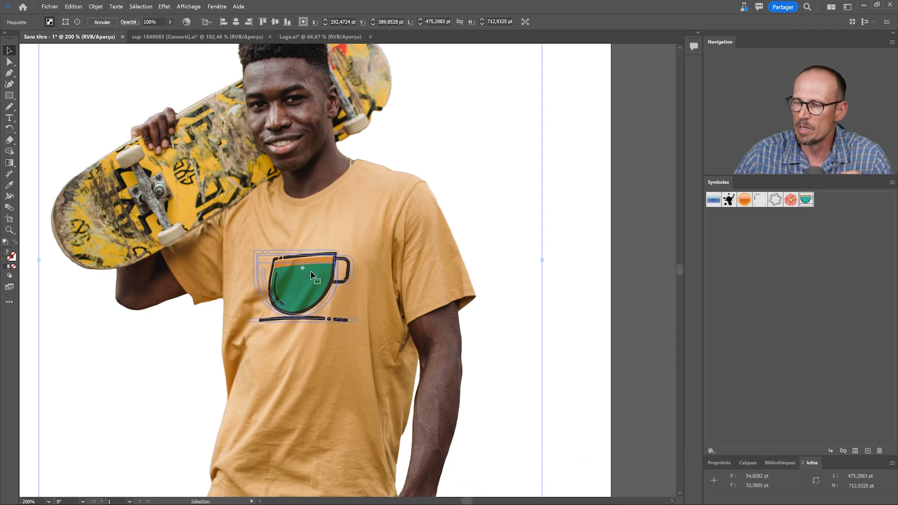
drag(747, 462, 524, 122)
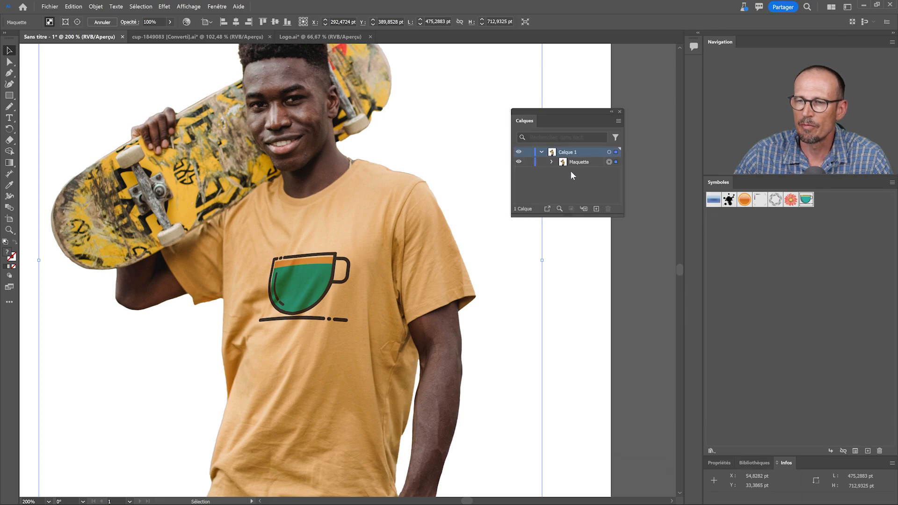
drag(570, 216, 579, 270)
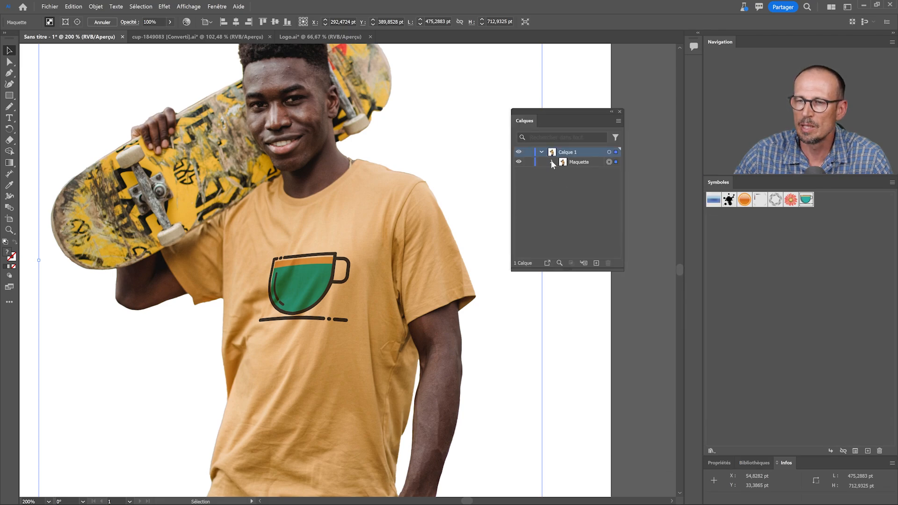
click(551, 161)
drag(623, 190, 654, 188)
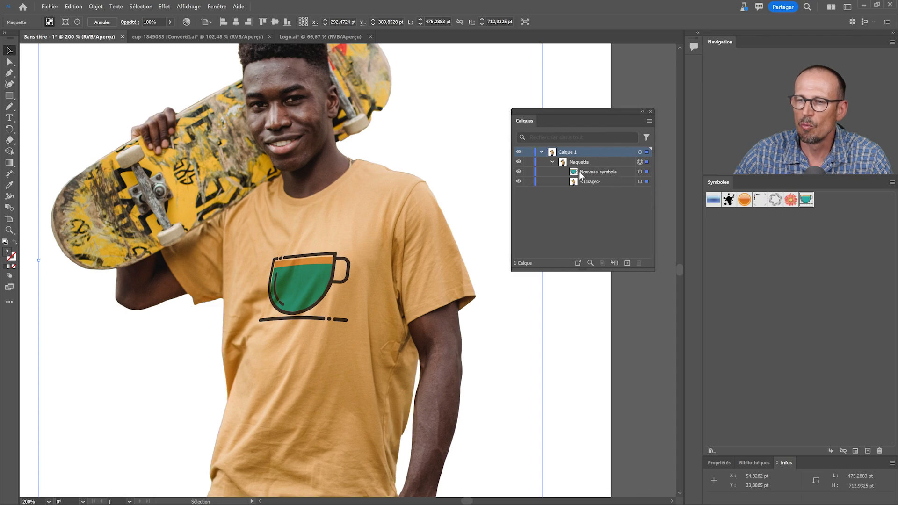
click(648, 173)
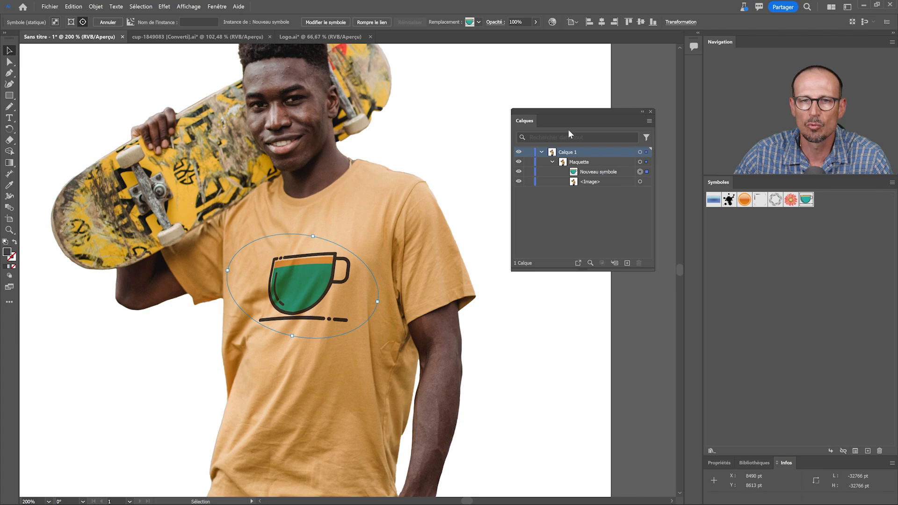
Replace the cup symbol with the Gerbera symbol, then enlarge the flower and position it on the T-shirt's chest
click(479, 22)
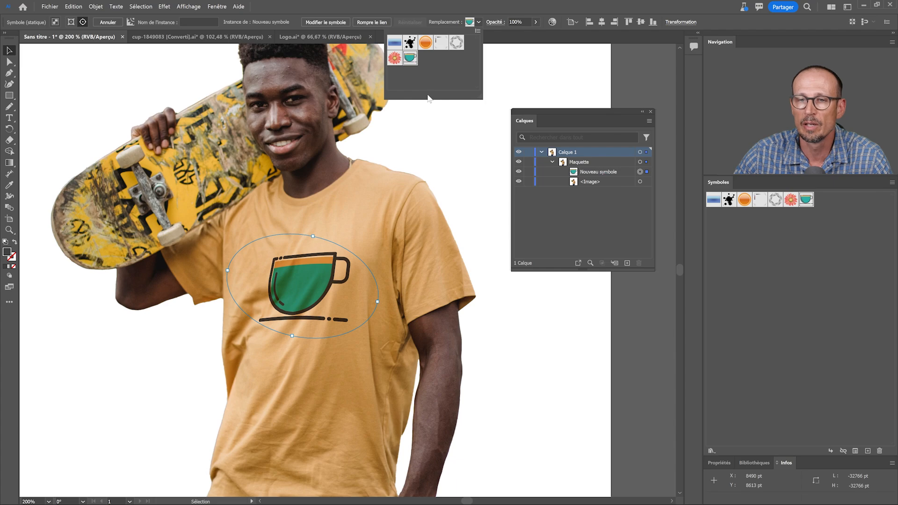
click(394, 60)
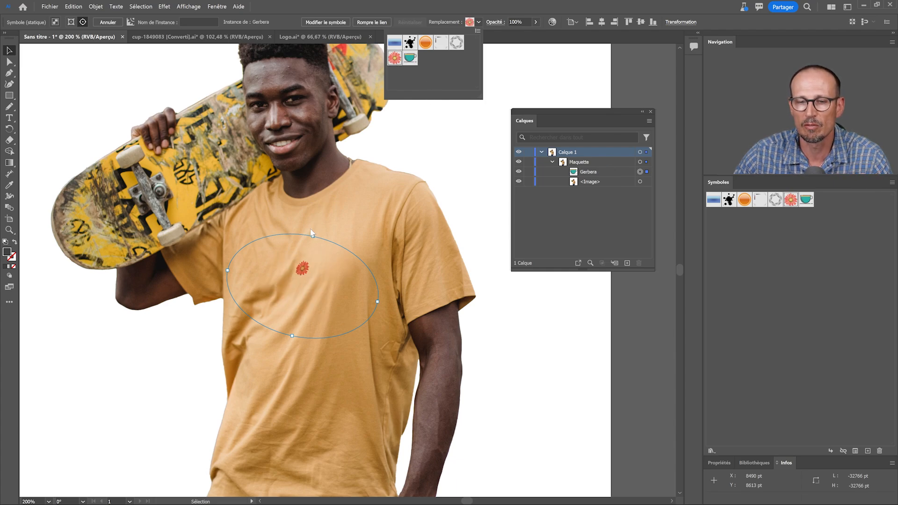
click(376, 301)
drag(315, 271, 396, 306)
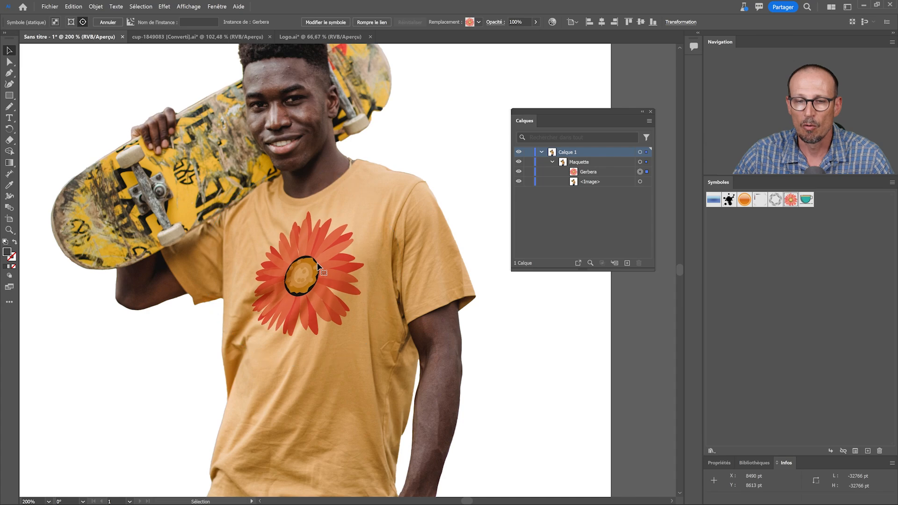
drag(319, 262, 314, 265)
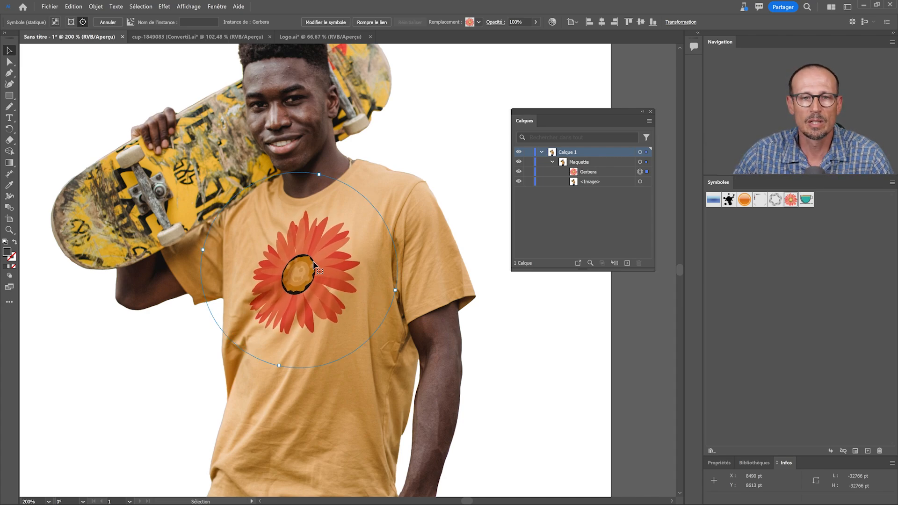
Switch to the Logo.ai document, move the orange Slurps! label off the can, and place it back across the can's middle
click(294, 34)
drag(319, 207, 528, 301)
drag(286, 216, 254, 213)
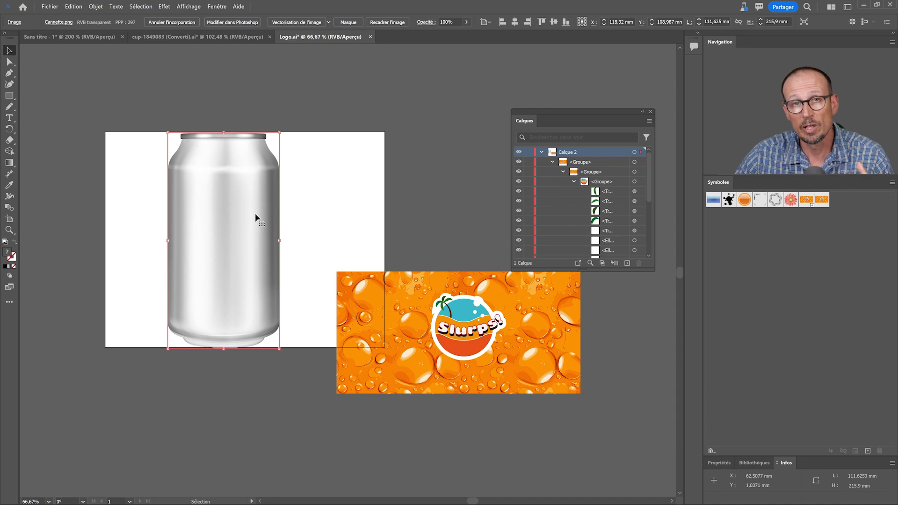
click(399, 274)
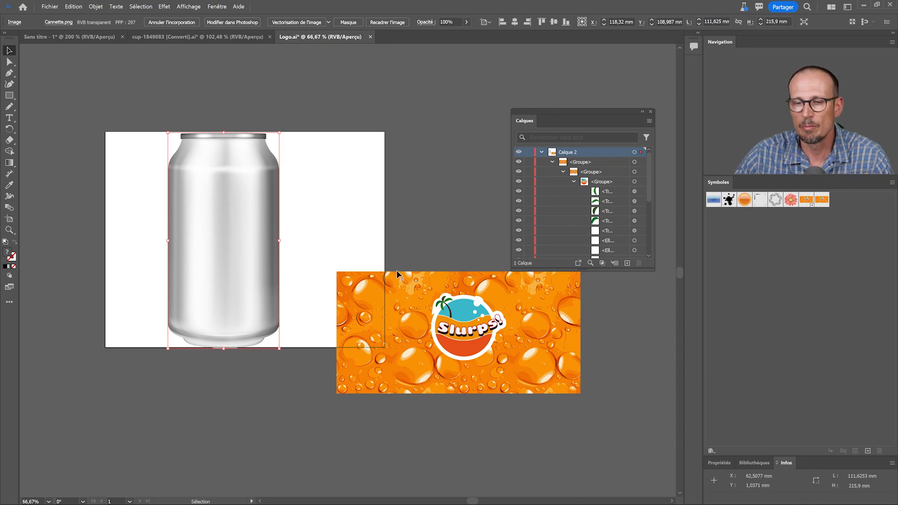
drag(457, 299, 361, 201)
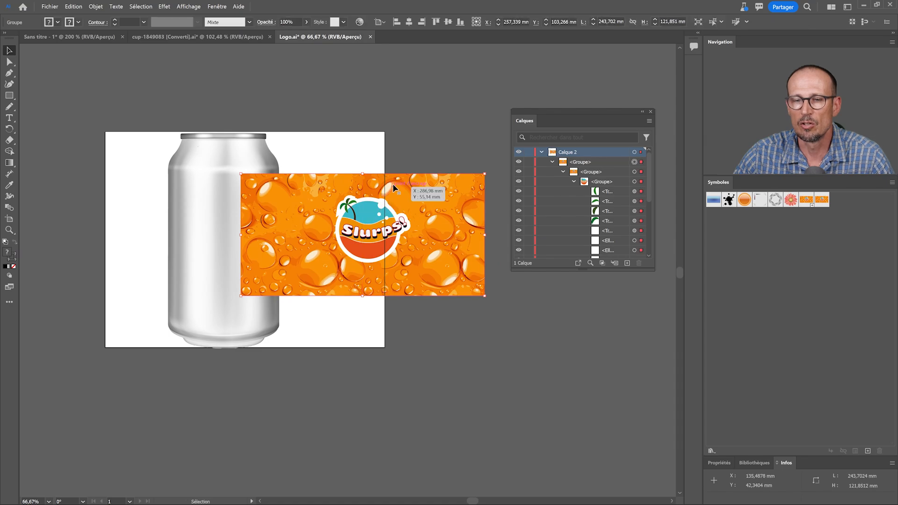
drag(415, 228, 290, 240)
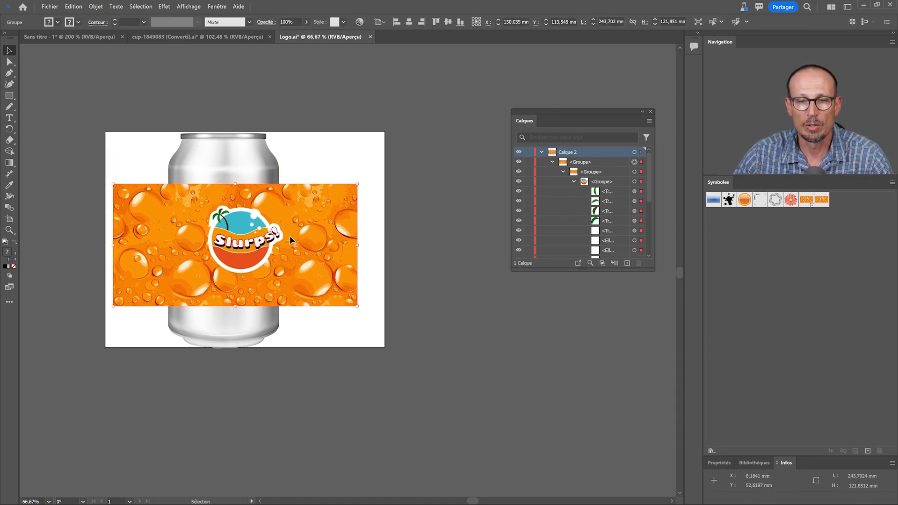
drag(305, 195, 337, 194)
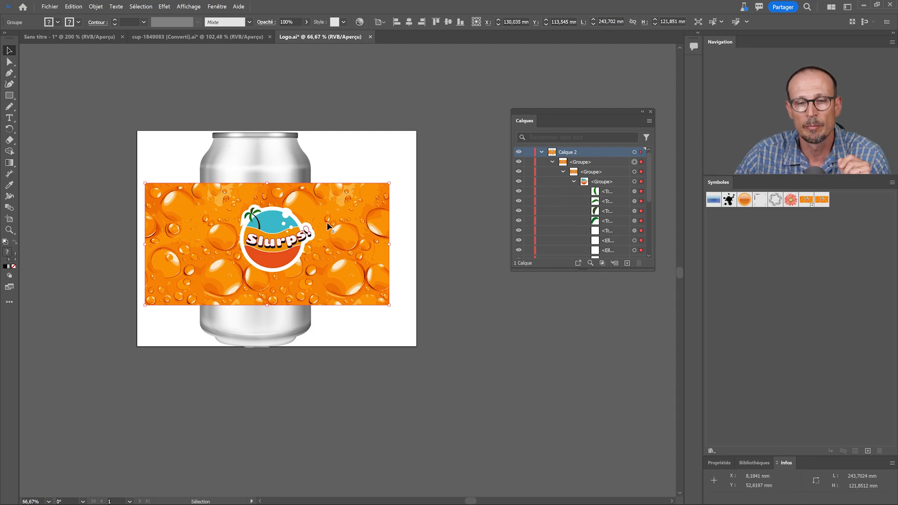
Collapse the label group in the layer stack and move it below the can image
key(ctrl+a)
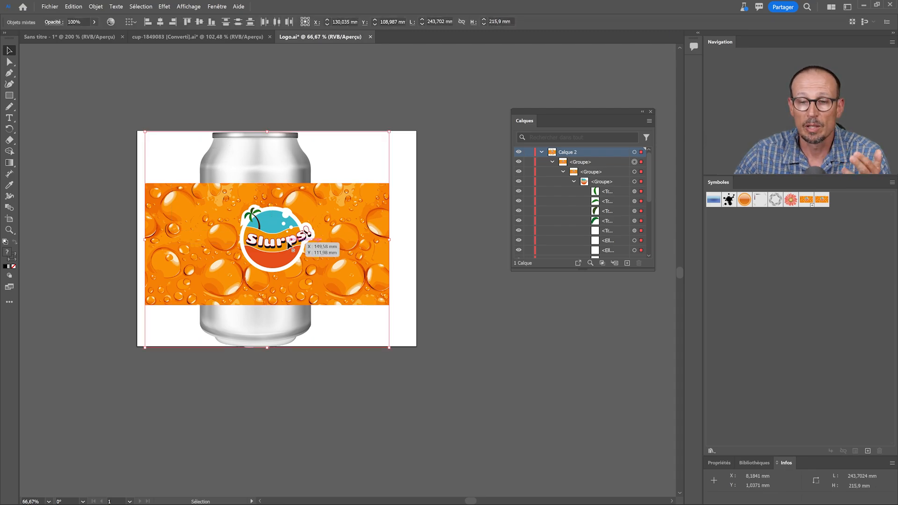
click(340, 170)
click(330, 216)
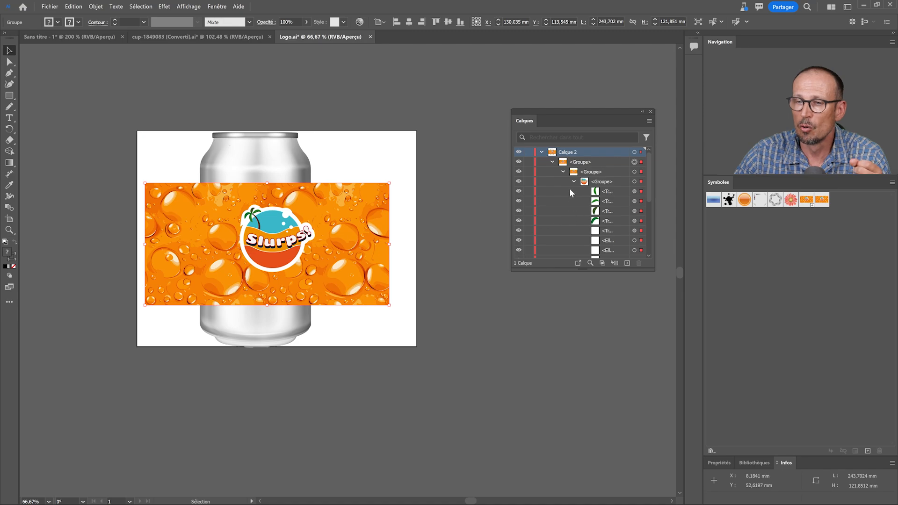
click(562, 172)
drag(581, 163, 584, 188)
Create a mockup from the can image and the label group, and slide the label sideways around the can
drag(380, 136, 250, 248)
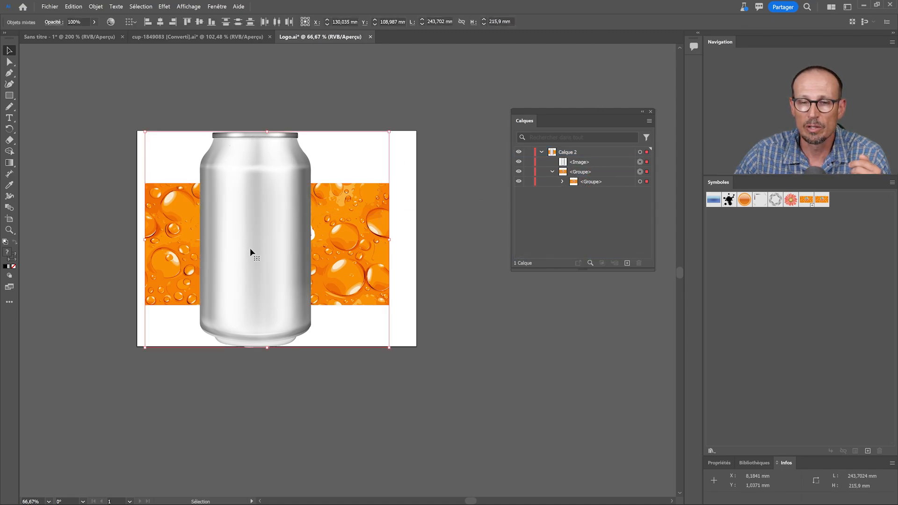
click(96, 7)
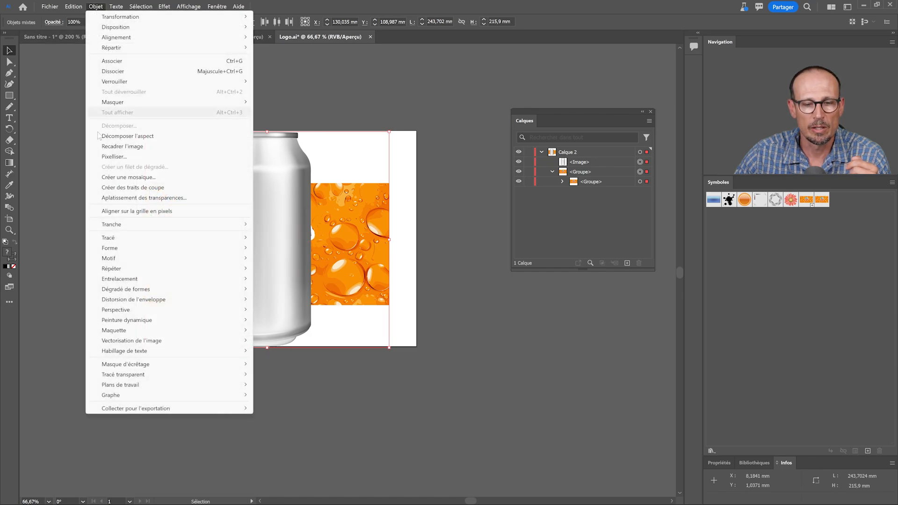
mouse_move(204, 333)
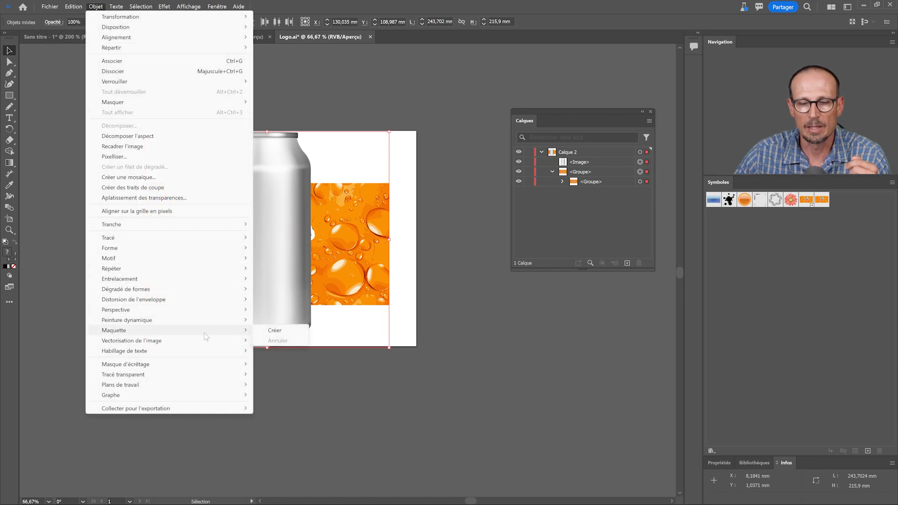
click(275, 331)
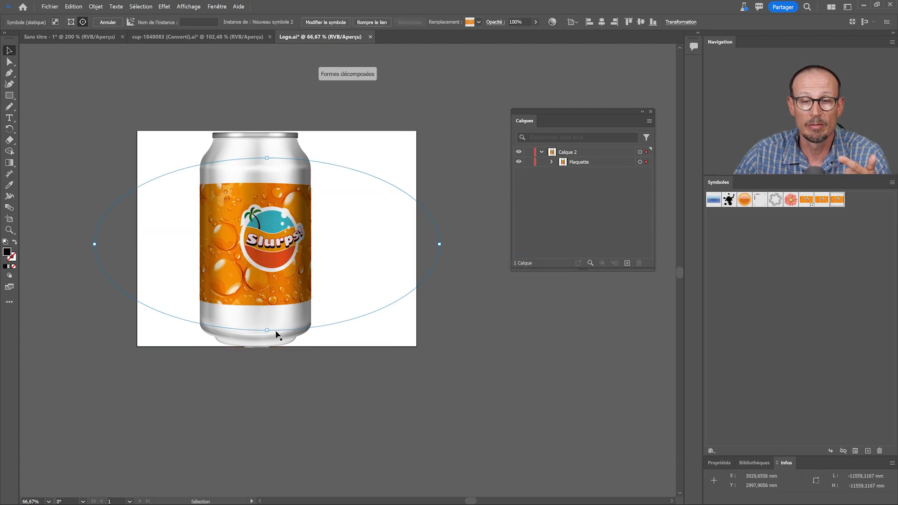
drag(298, 260, 273, 258)
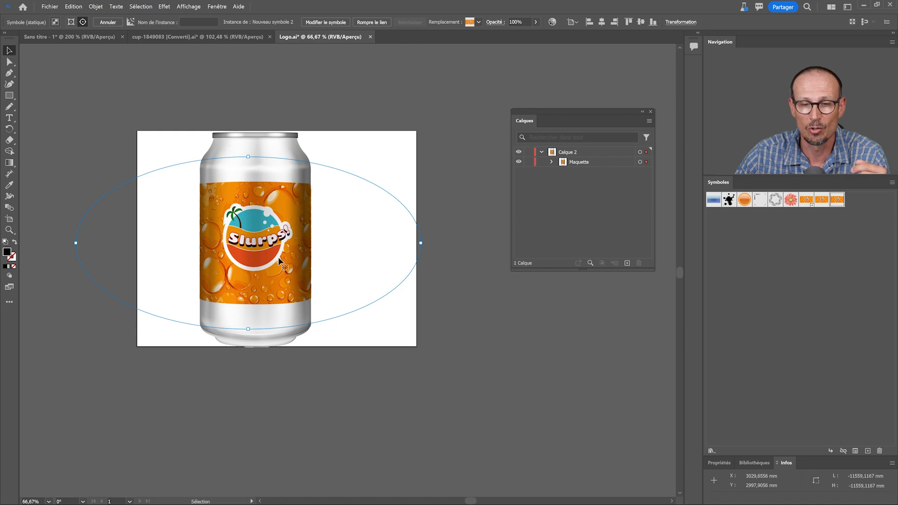
mouse_move(261, 262)
mouse_down()
mouse_move(233, 260)
mouse_move(250, 259)
mouse_up()
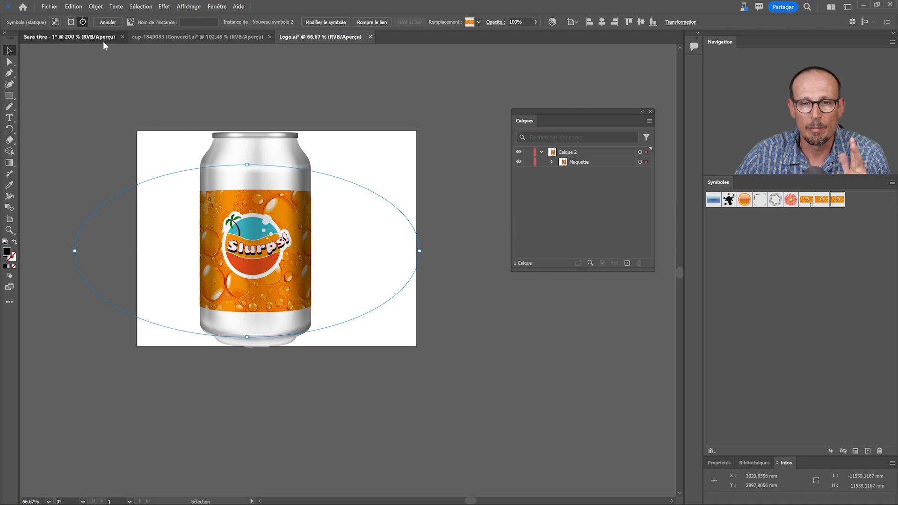
Return to the T-shirt document and view the whole mockup on its artboard
click(103, 40)
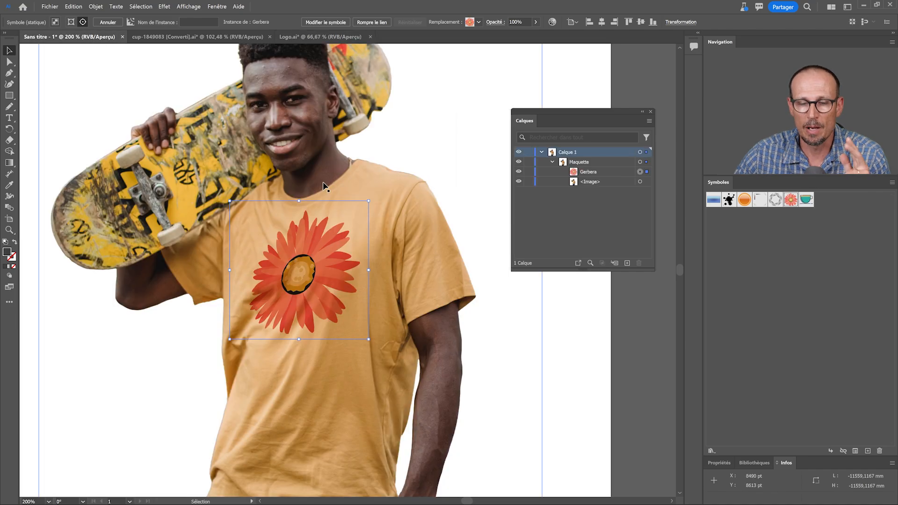
drag(381, 199, 262, 137)
drag(262, 137, 281, 187)
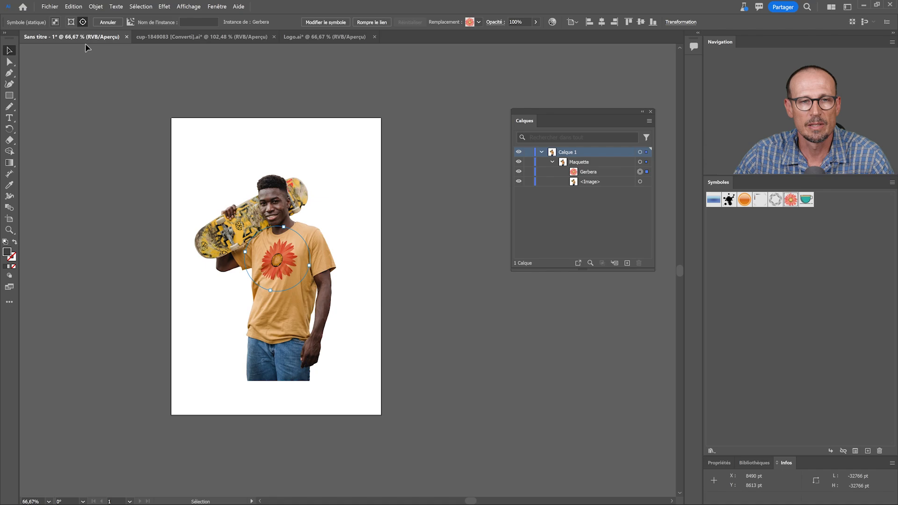
Place the street-background photo pexels-budgeron-bach-5159242.jpg on the canvas beside the artboard
click(67, 60)
click(50, 6)
click(74, 176)
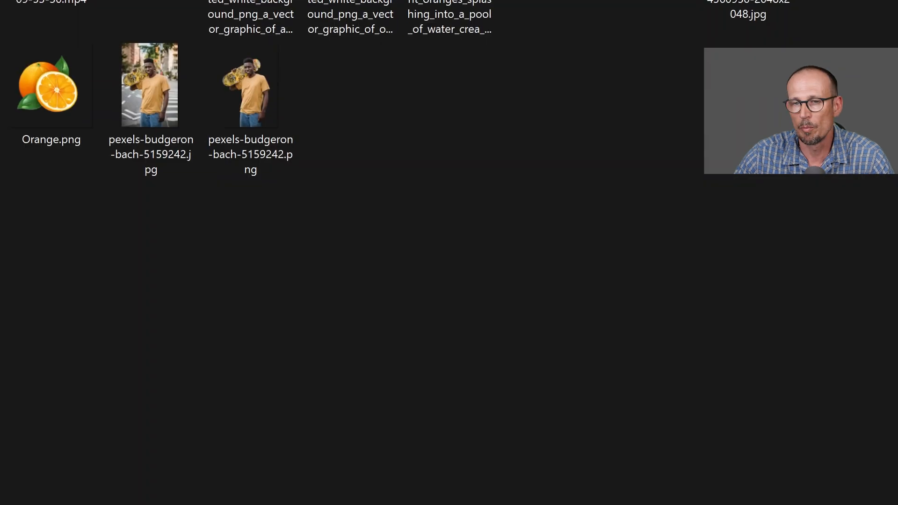
click(131, 149)
key(Return)
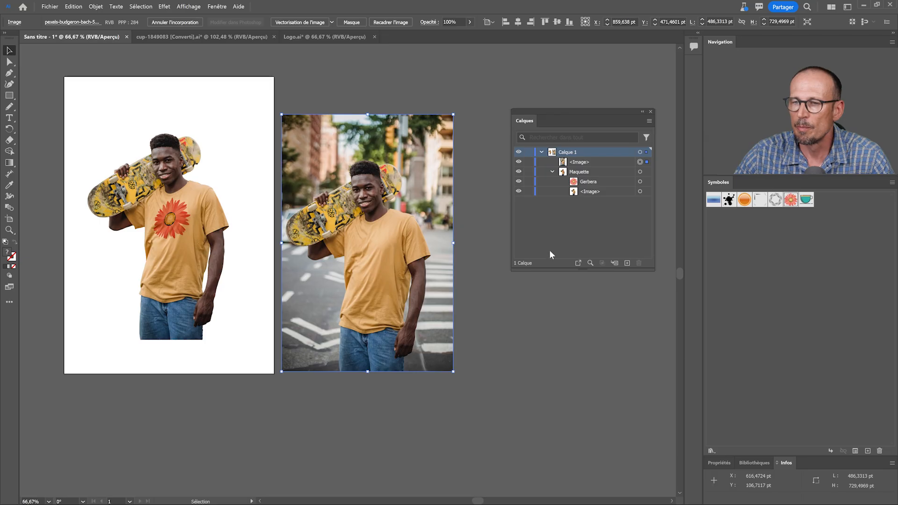
click(655, 323)
Place the teal cup symbol over the T-shirt in the street photo and create a mockup from the symbol and photo
click(806, 203)
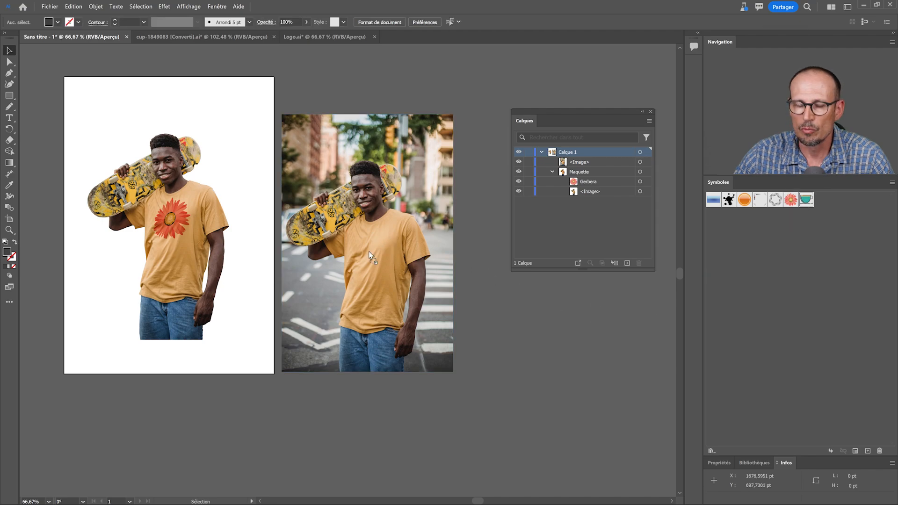
drag(368, 251, 370, 278)
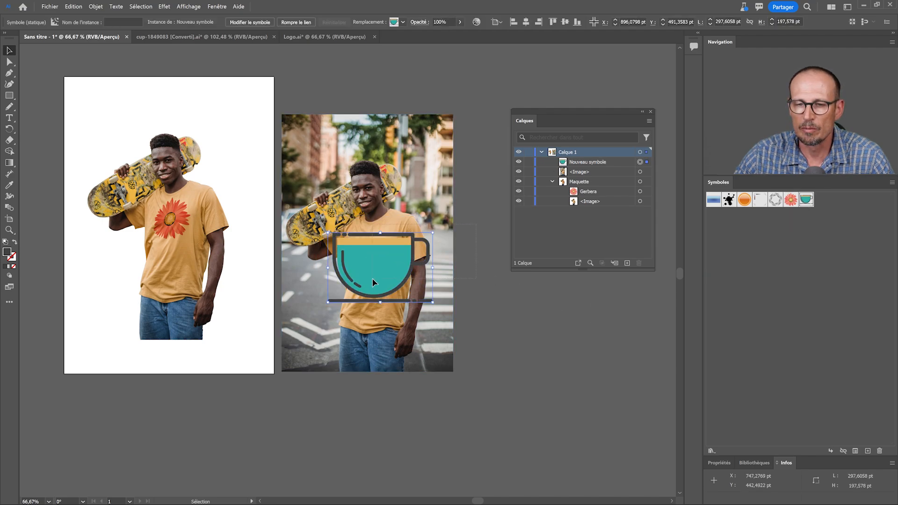
shift+click(344, 210)
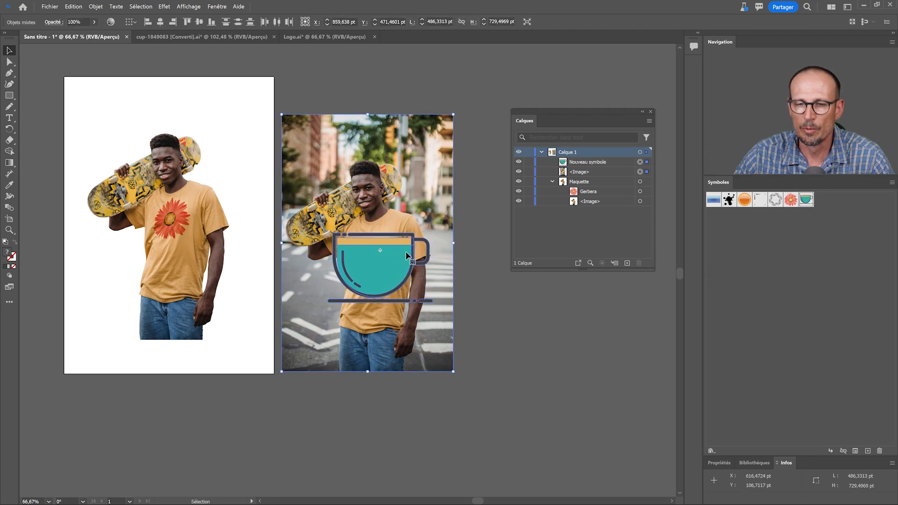
click(100, 10)
mouse_move(164, 332)
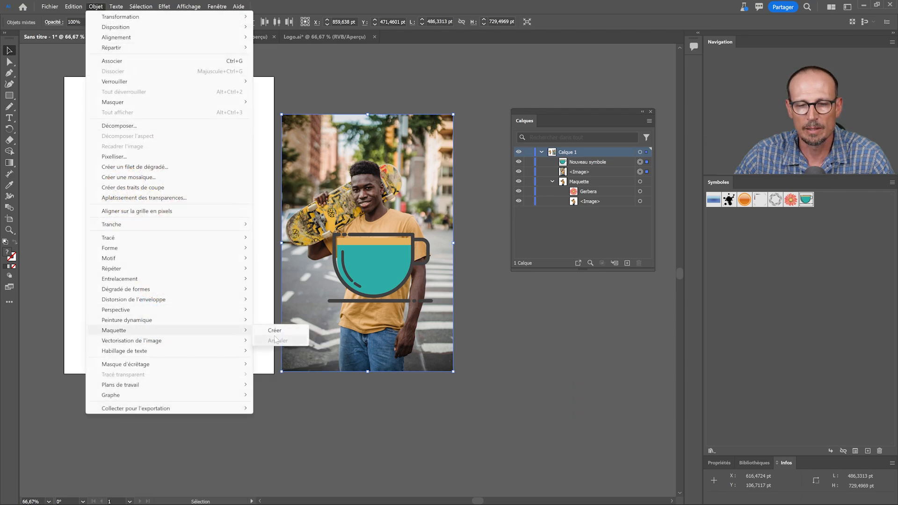
click(274, 330)
Scale the cup graphic down on the street photo's T-shirt and move it up onto the chest
key(ctrl+plus)
key(ctrl+plus)
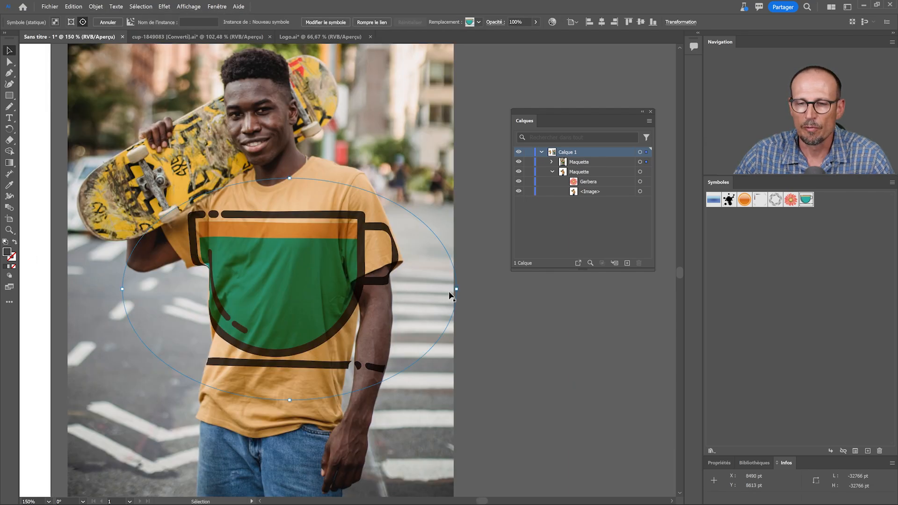
drag(459, 290, 360, 302)
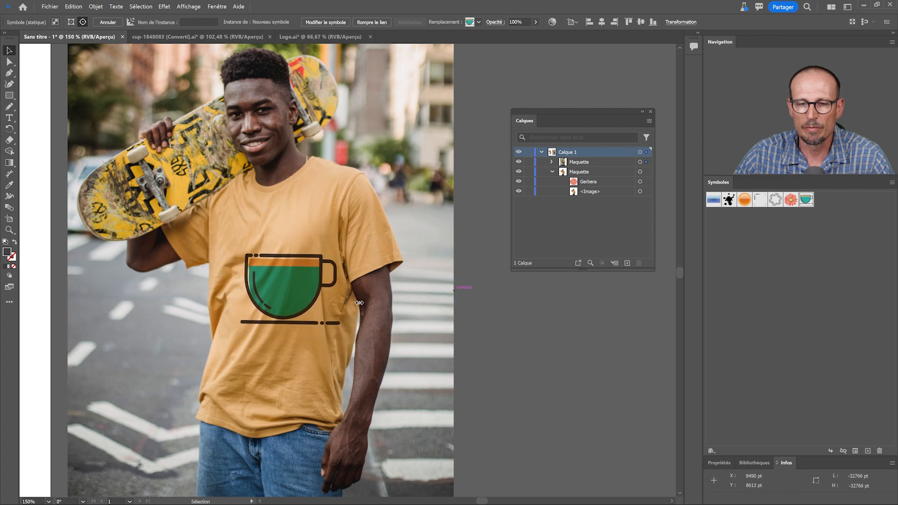
drag(359, 303, 354, 303)
drag(273, 278, 345, 200)
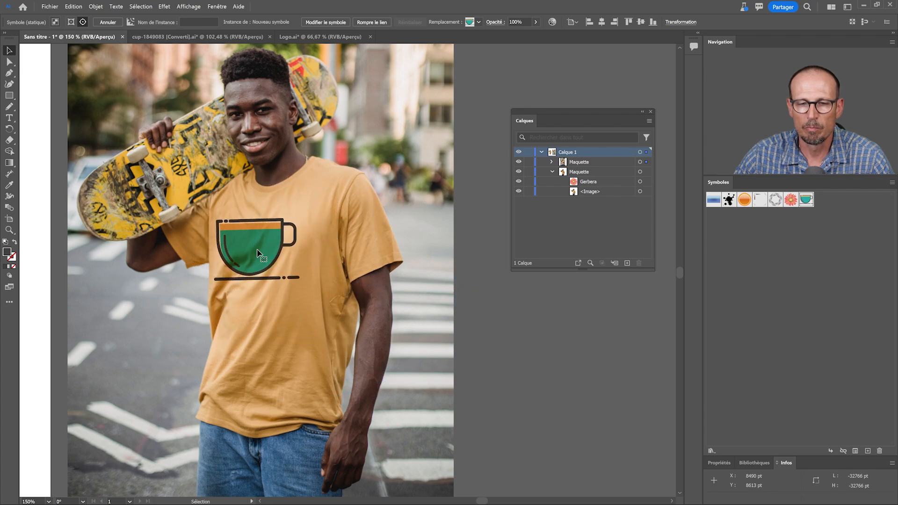
Replace the gerbera on the cut-out model's T-shirt with the teal cup symbol
key(ctrl+minus)
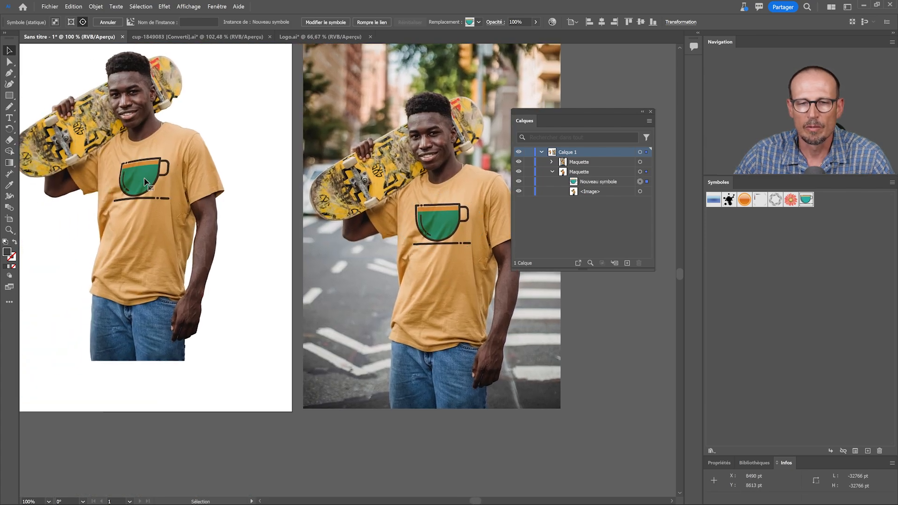
drag(144, 182, 142, 179)
click(442, 224)
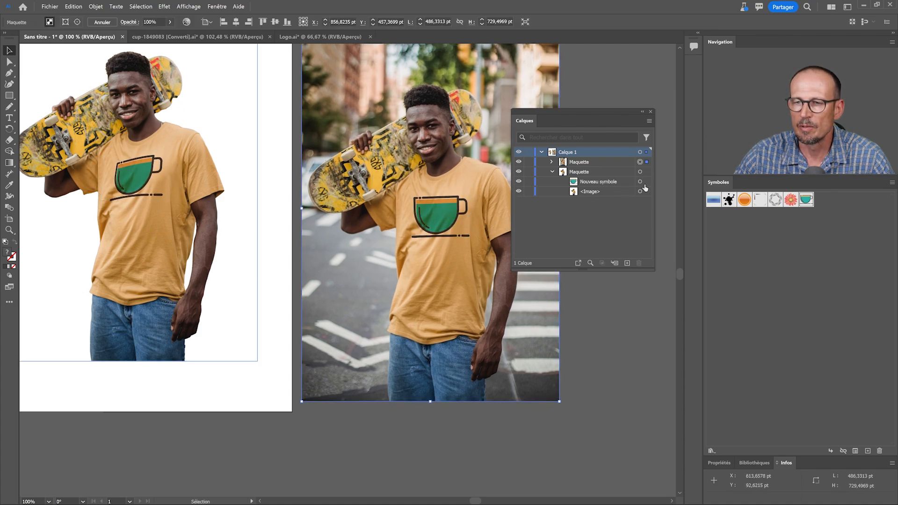
Fine-tune the position of the cup graphic on the chest in the street-photo mockup and in the cut-out mockup
click(640, 182)
click(458, 208)
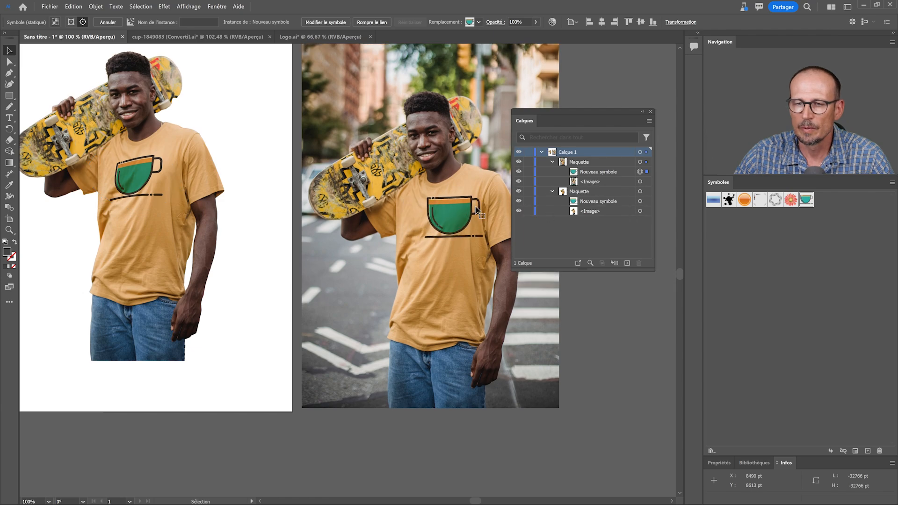
drag(454, 208, 435, 212)
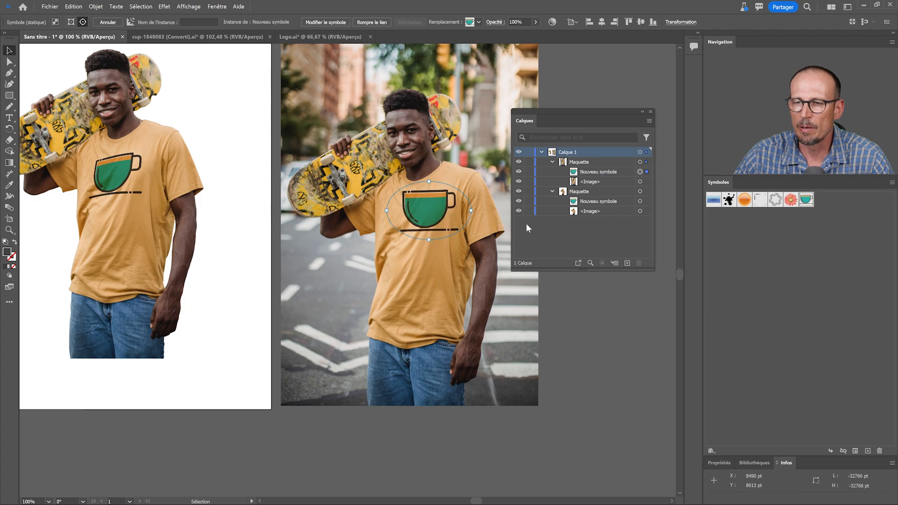
drag(122, 176, 131, 175)
drag(314, 181, 345, 216)
key(ctrl+minus)
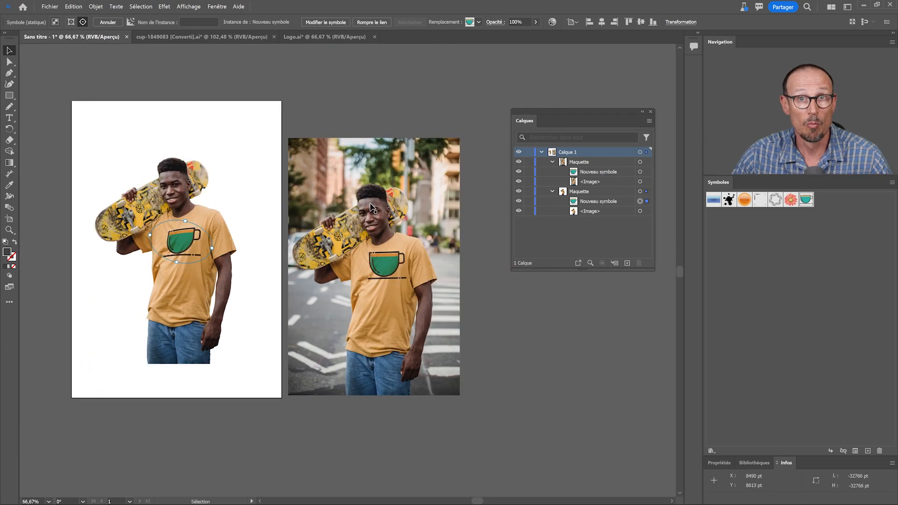